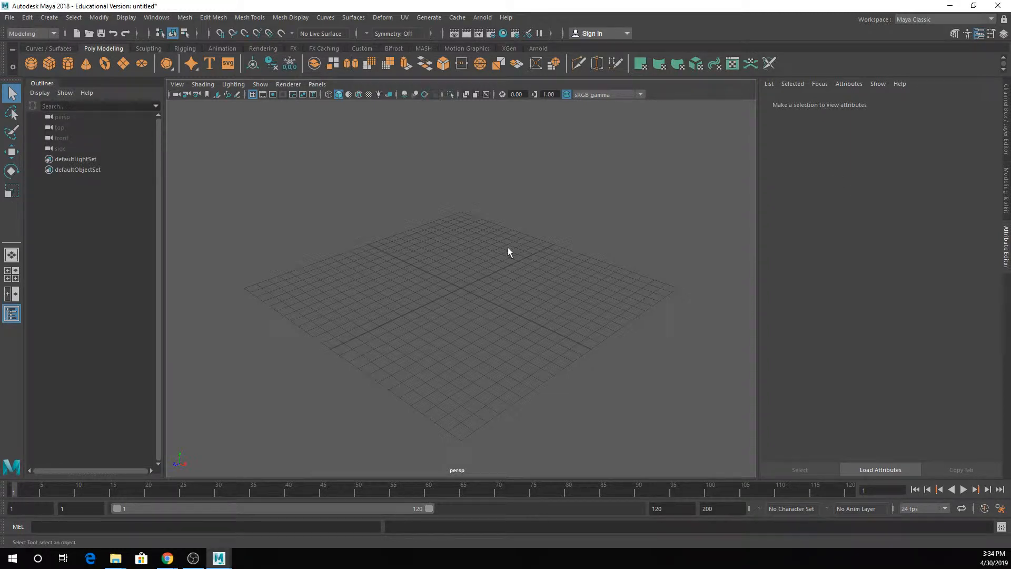
pyautogui.press('space')
pyautogui.press('space')
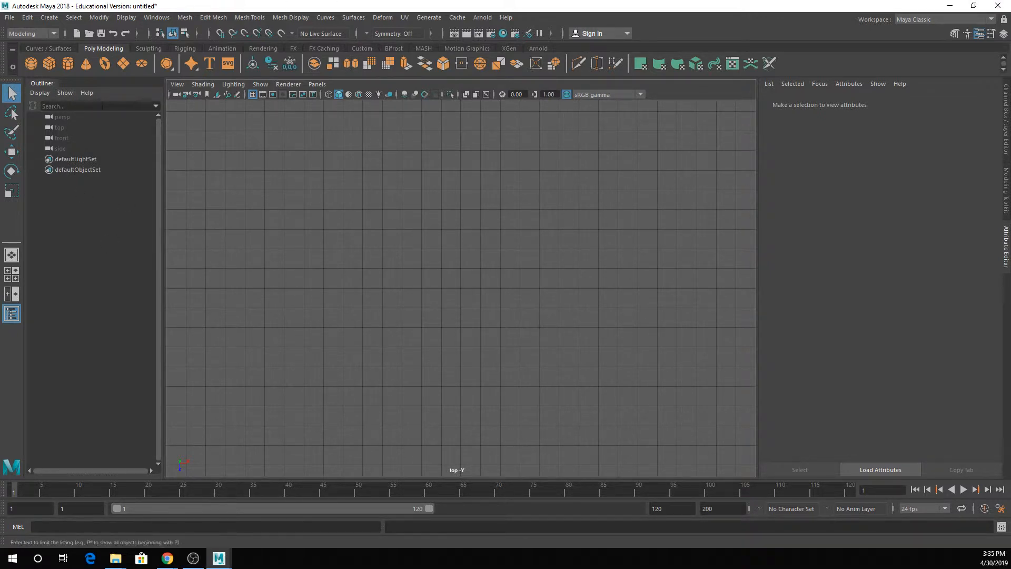
pyautogui.press('space')
pyautogui.press('space')
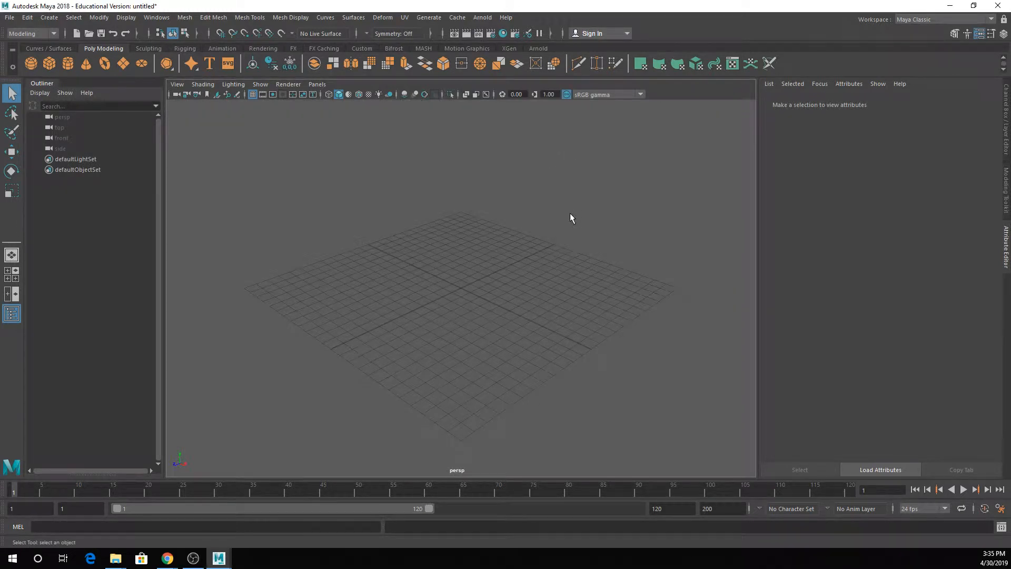
pyautogui.click(10, 19)
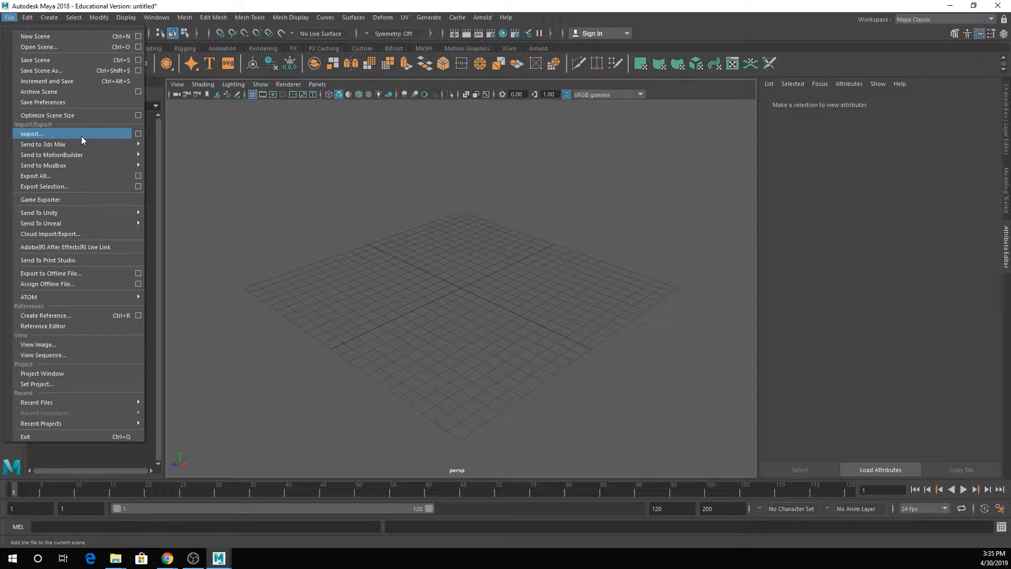
pyautogui.click(377, 169)
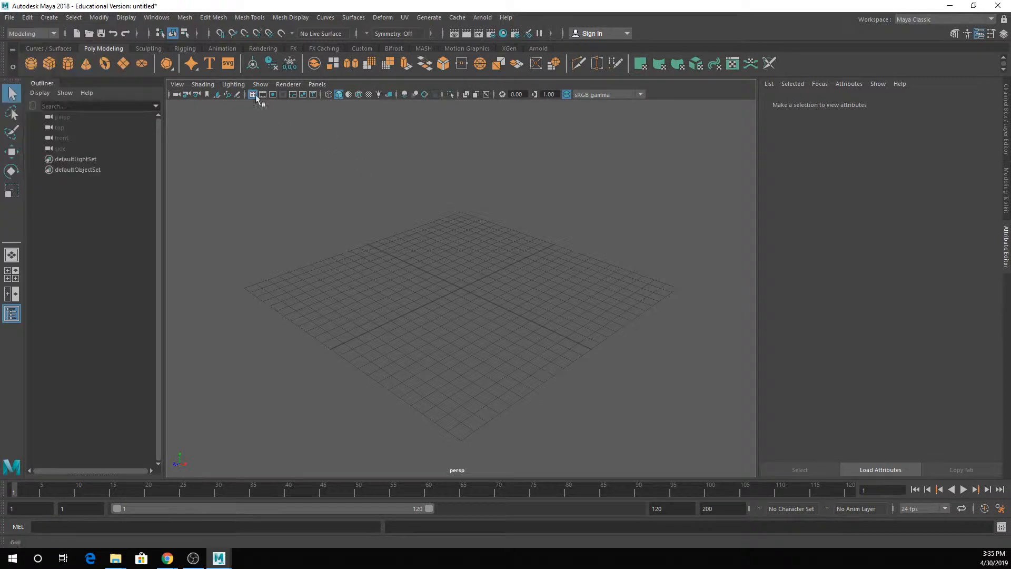
# Create a polygon sphere at the origin and a polygon cylinder moved back along the Z axis, clear of the sphere
pyautogui.click(31, 63)
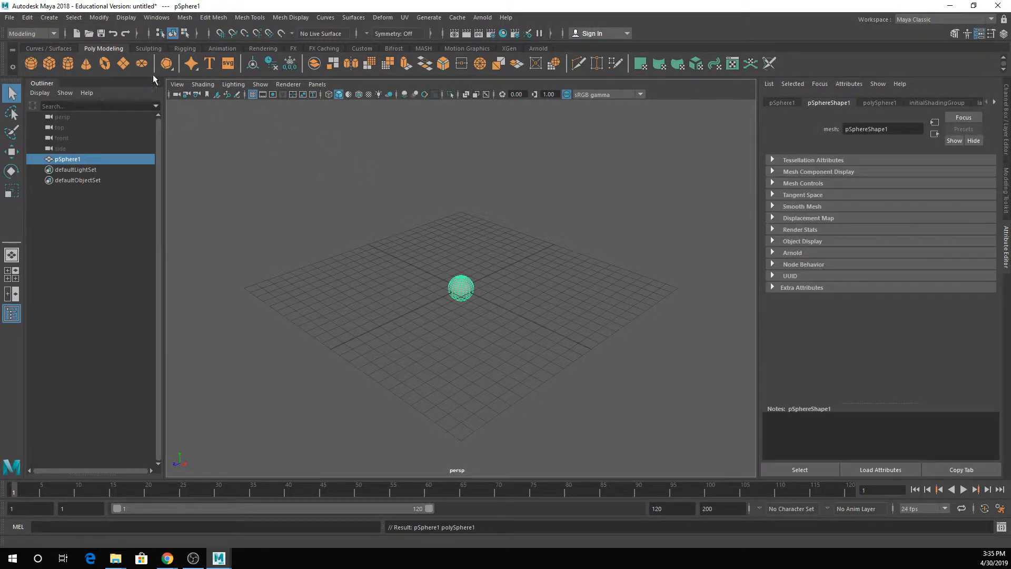
pyautogui.click(67, 63)
pyautogui.press('w')
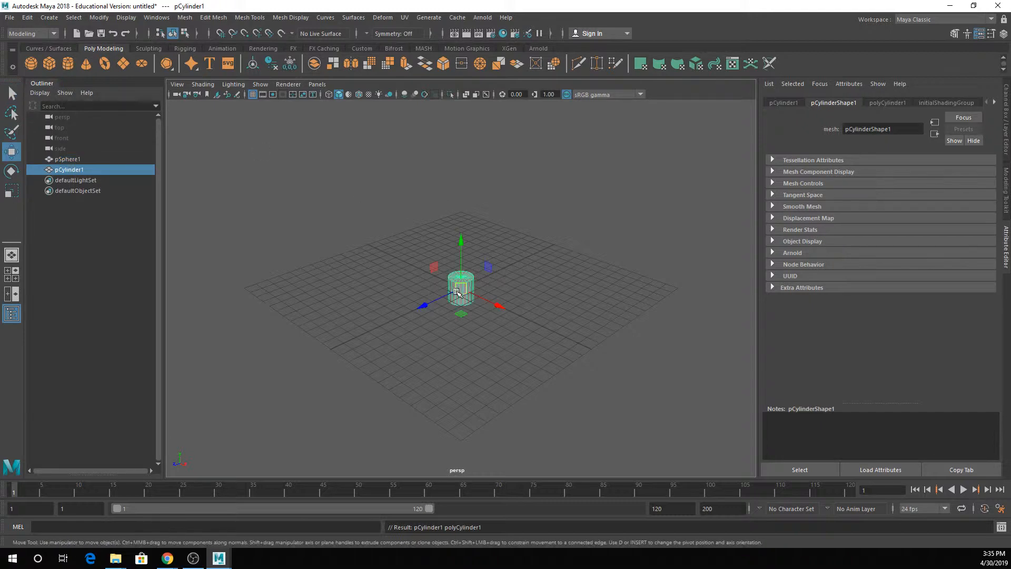
pyautogui.moveTo(450, 298); pyautogui.dragTo(500, 278)
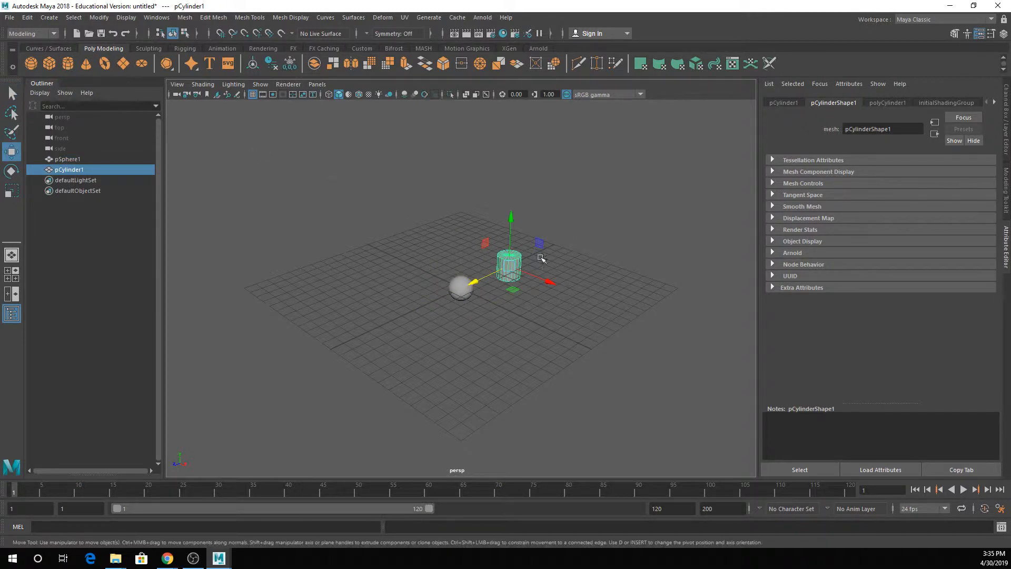
pyautogui.press('q')
pyautogui.click(467, 219)
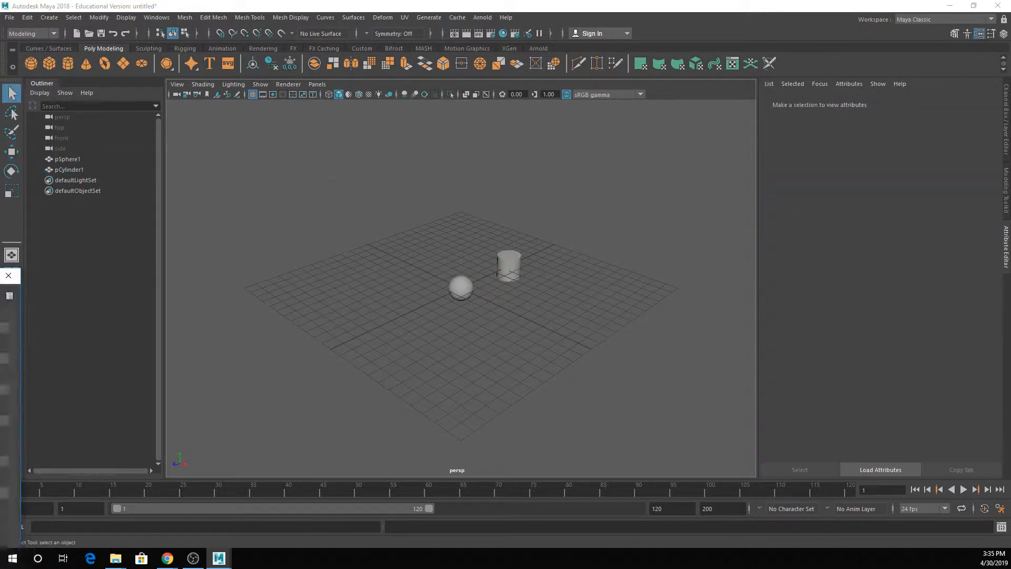
# Save the scene as thing3 in Maya ASCII format in the current project's scenes folder
pyautogui.hotkey('ctrl', 'shift', 's')
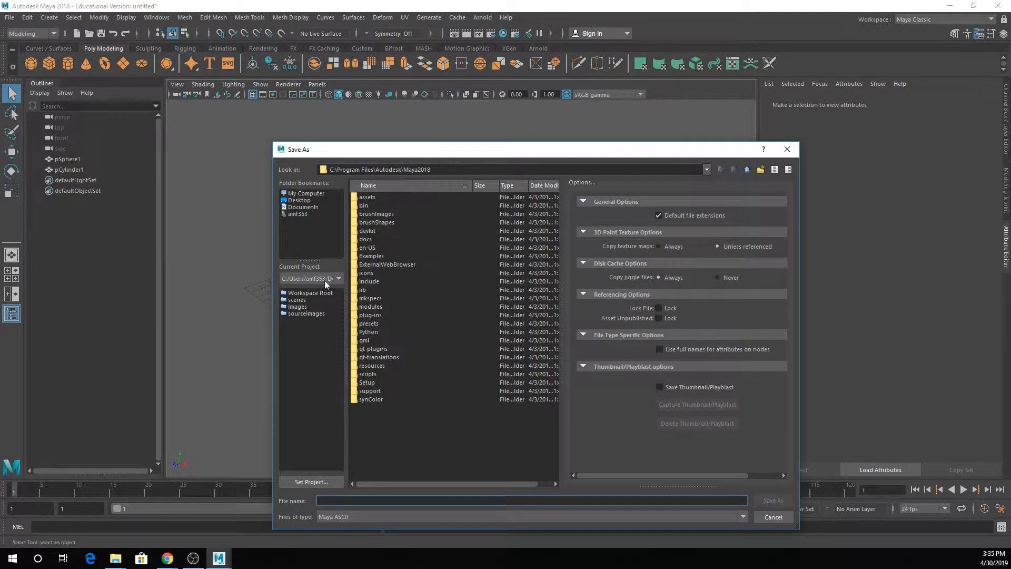
pyautogui.click(293, 299)
pyautogui.click(341, 501)
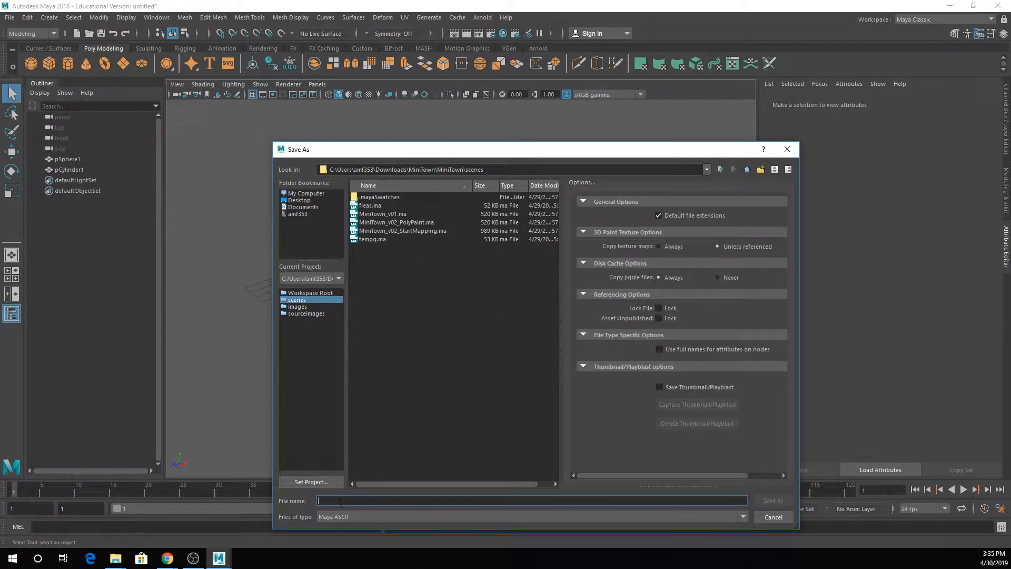
pyautogui.write('thing3')
pyautogui.press('Return')
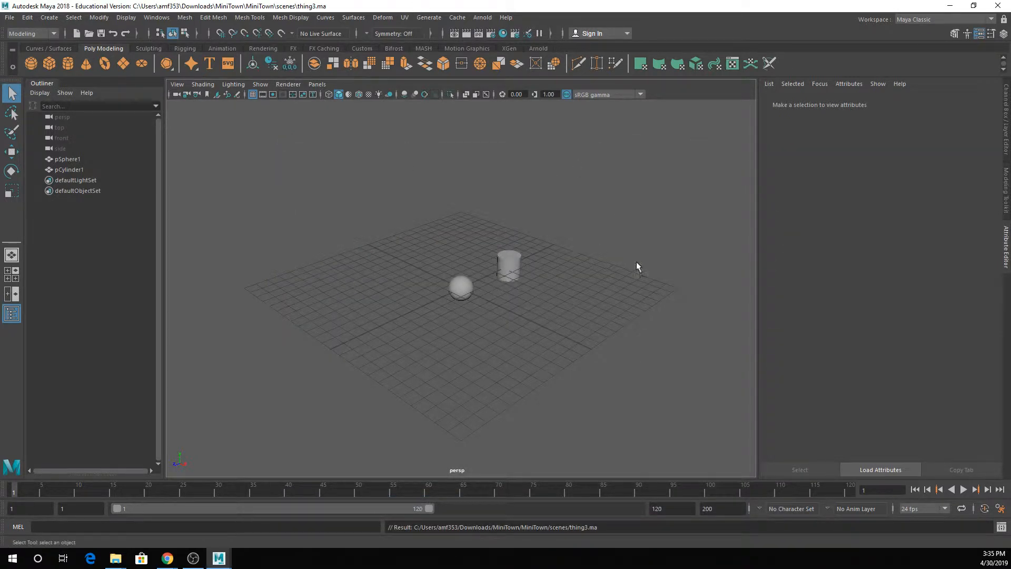
# Start a new empty scene and bring in thing3.ma from the scenes folder as a reference
pyautogui.scroll(4, 635, 257)
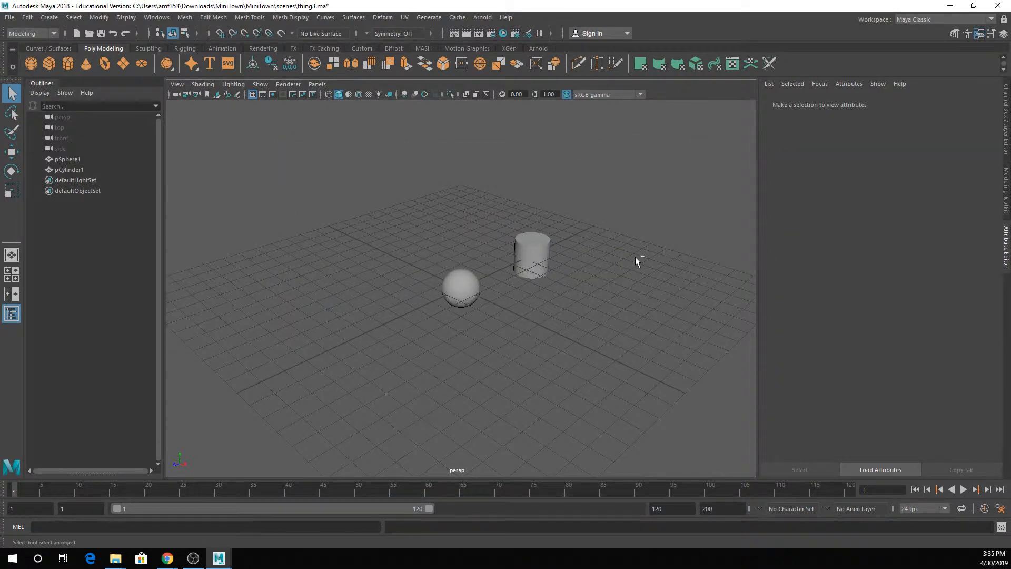
pyautogui.hotkey('ctrl', 'n')
pyautogui.click(504, 279)
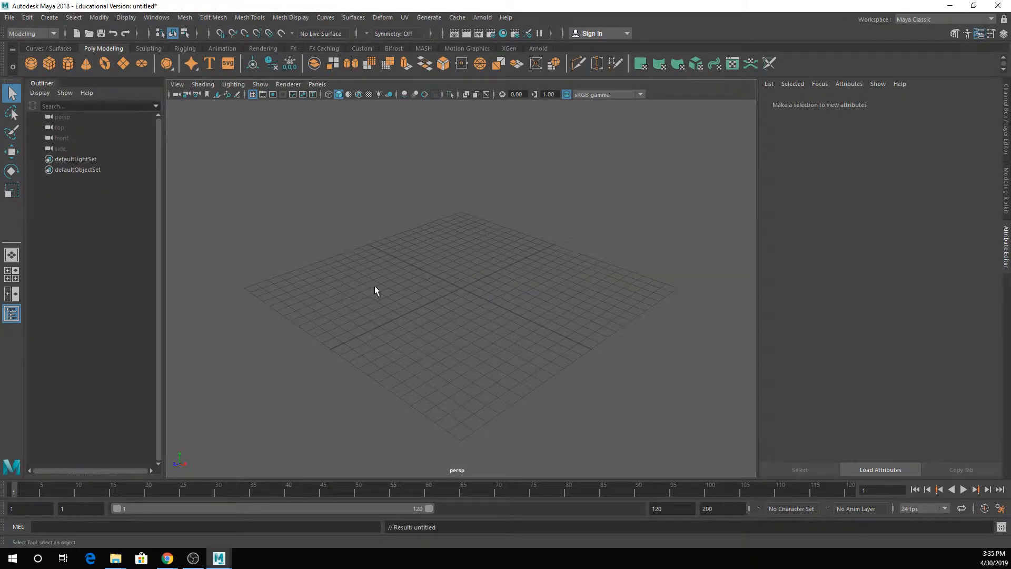
pyautogui.click(11, 19)
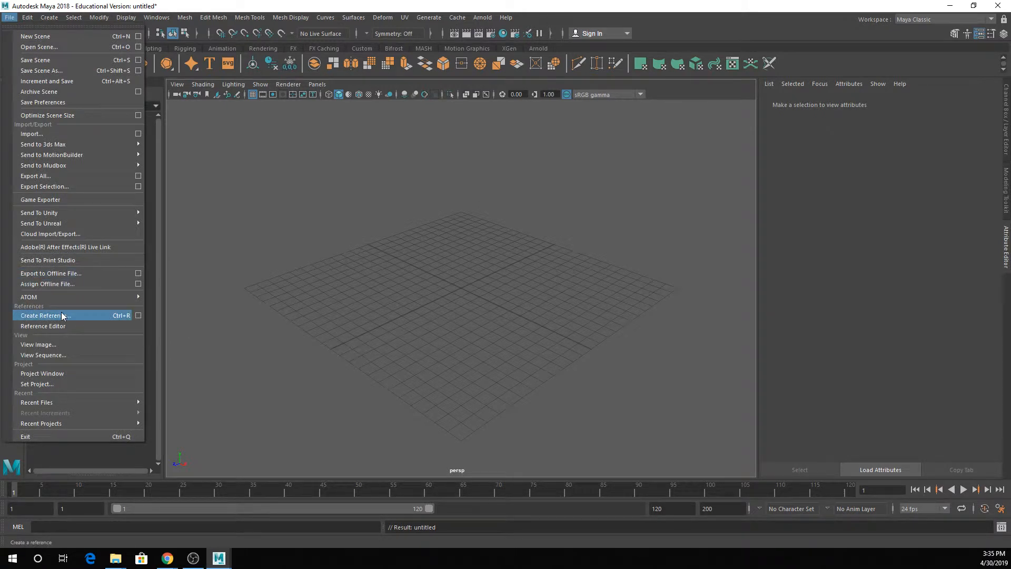
pyautogui.click(137, 315)
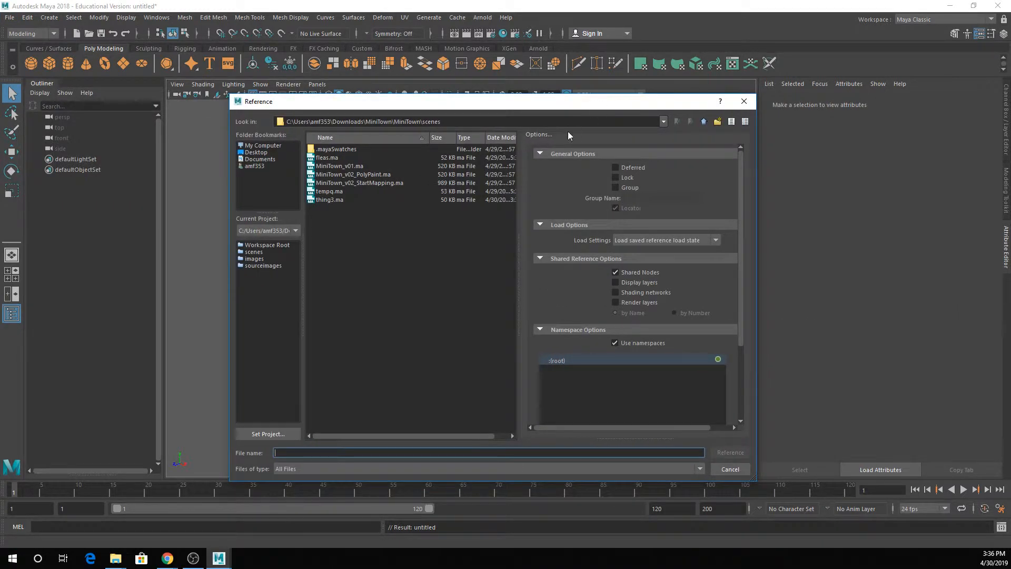
pyautogui.doubleClick(335, 199)
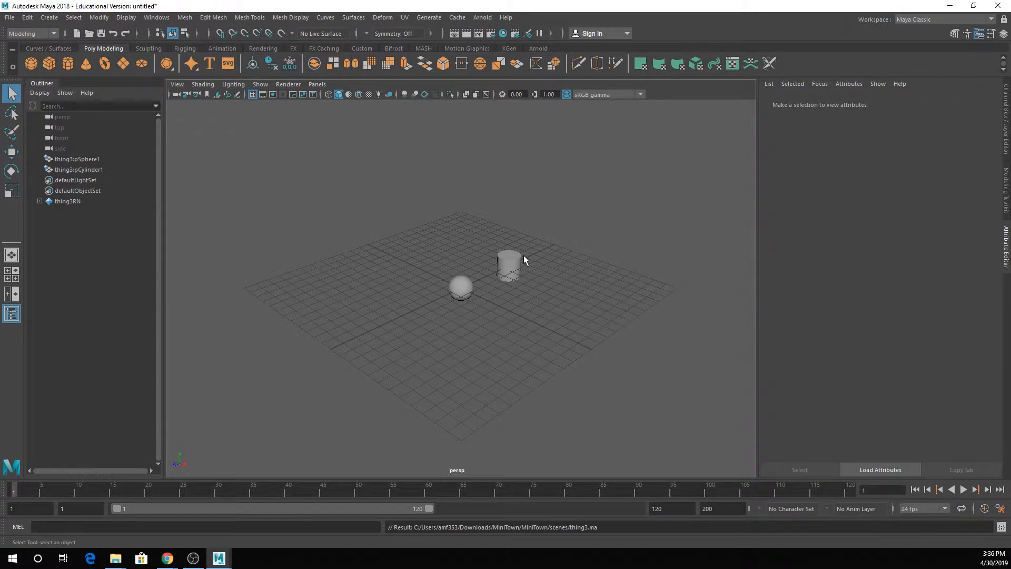
pyautogui.scroll(5, 524, 255)
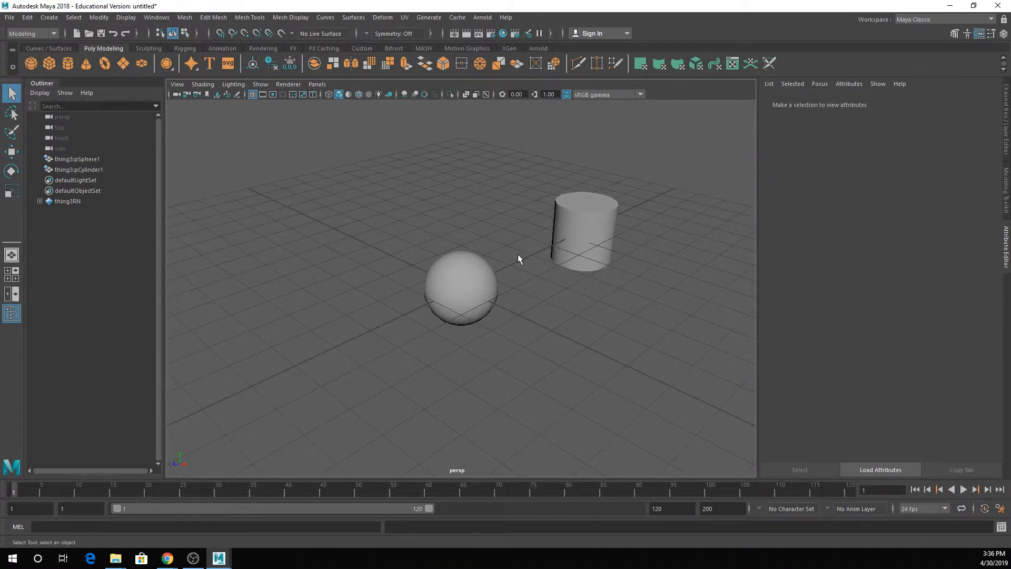
# Try to delete the referenced sphere and the referenced cylinder
pyautogui.moveTo(348, 176); pyautogui.dragTo(540, 436)
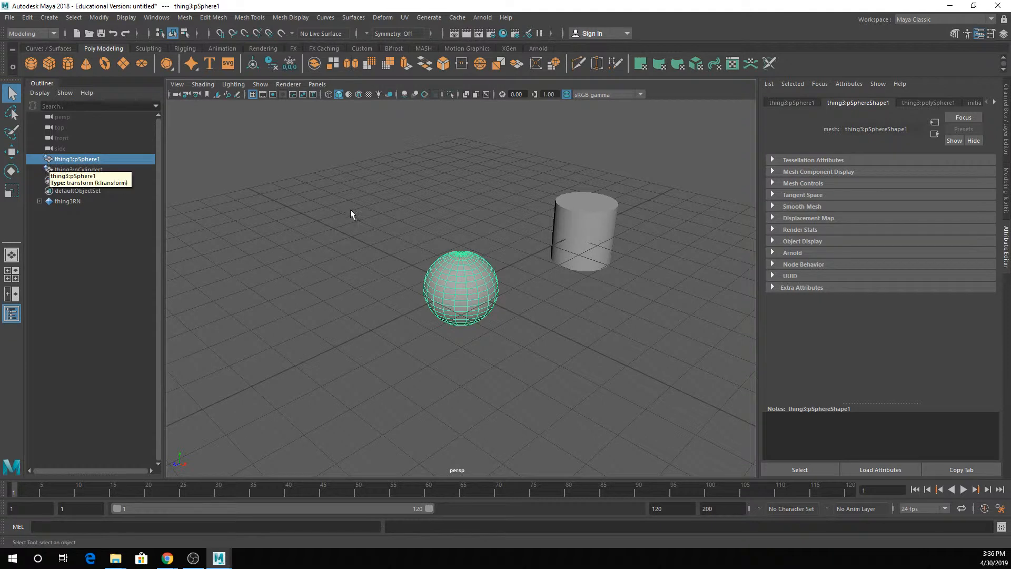
pyautogui.press('Delete')
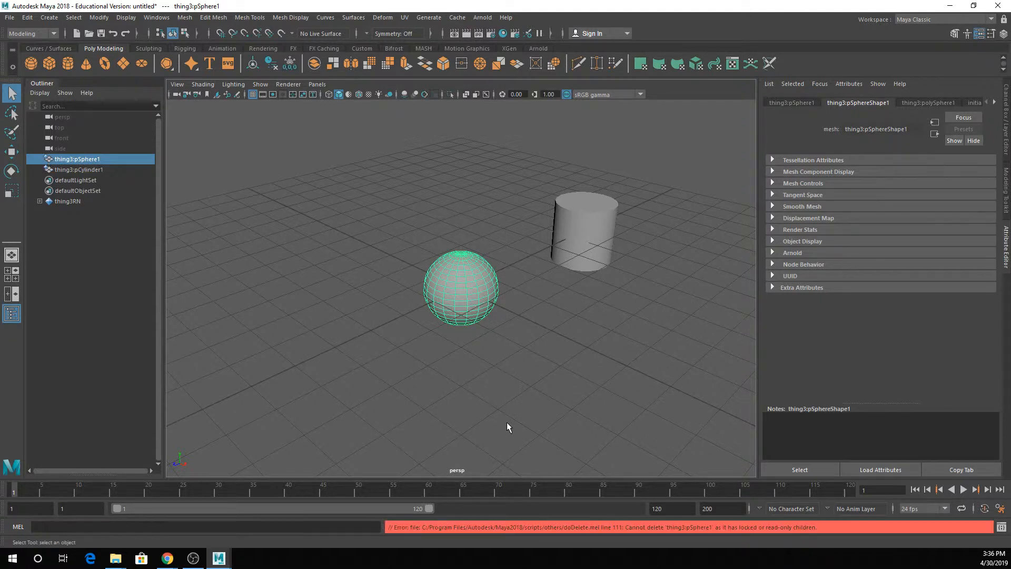
pyautogui.moveTo(552, 160); pyautogui.dragTo(592, 195)
pyautogui.press('Delete')
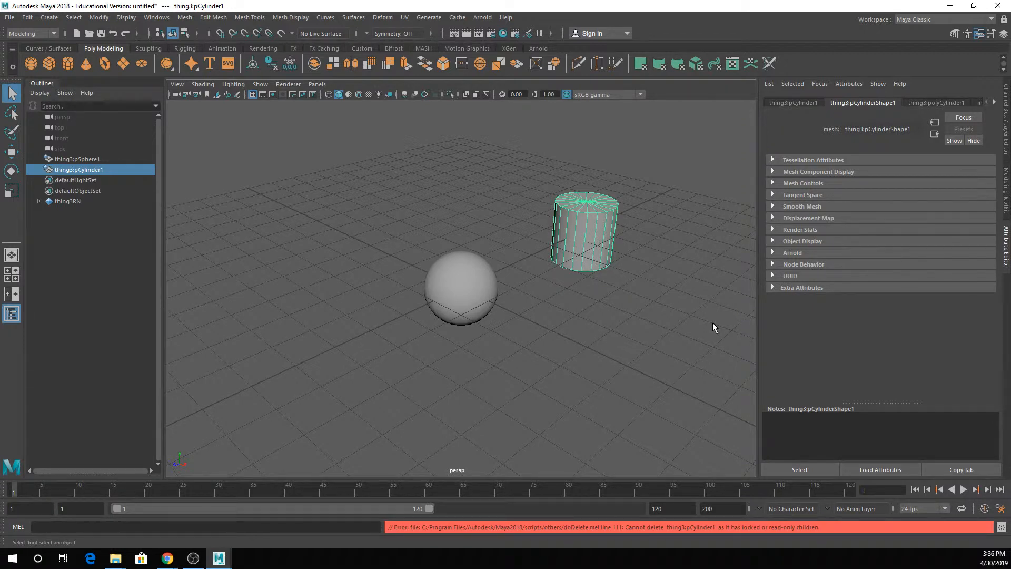
# Hide the referenced cylinder and show it again
pyautogui.hotkey('ctrl', 'h')
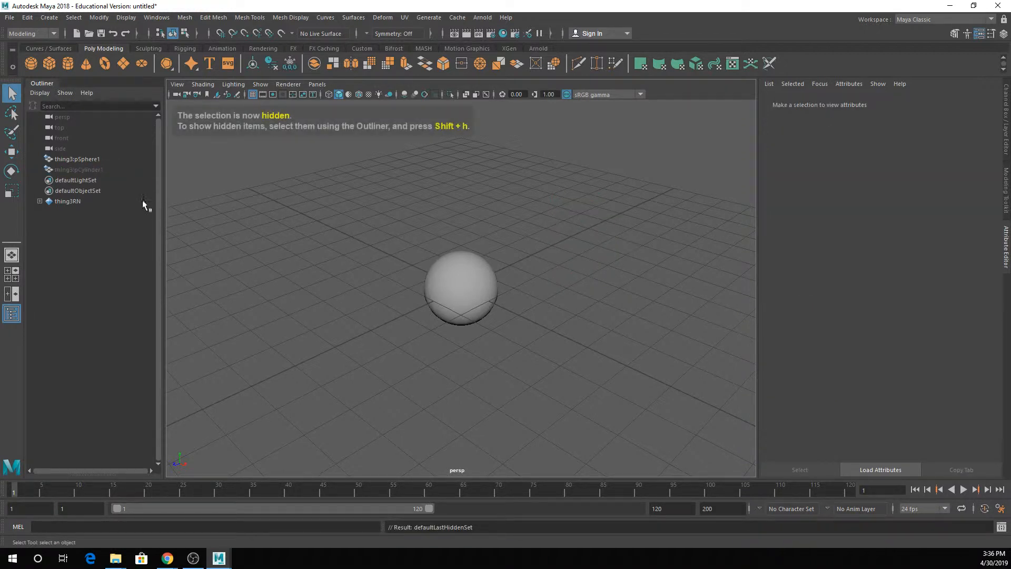
pyautogui.click(96, 169)
pyautogui.hotkey('shift', 'h')
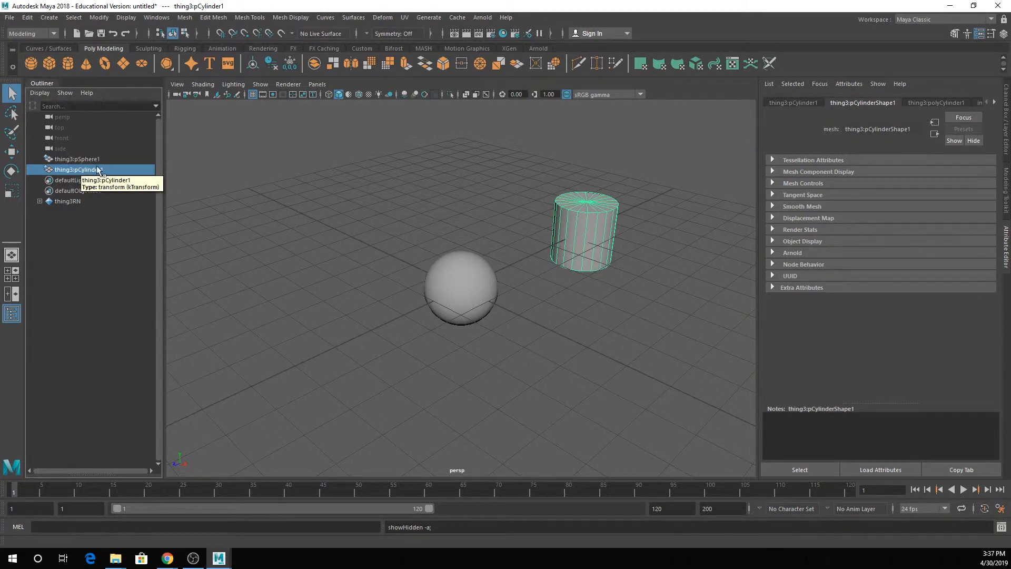
# Open the options for creating a reference and review the shared reference and namespace settings
pyautogui.click(10, 18)
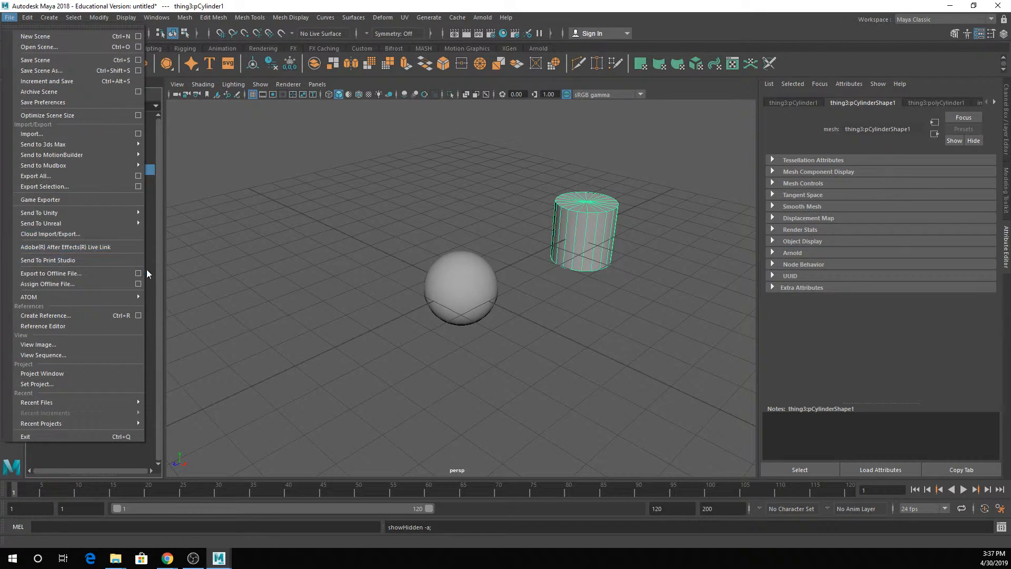
pyautogui.click(138, 315)
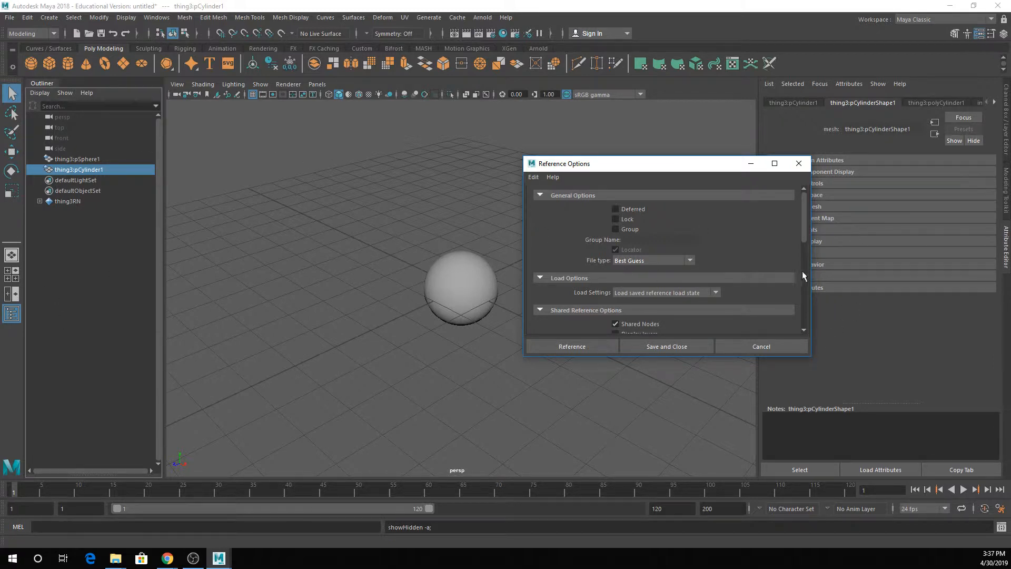
pyautogui.click(10, 17)
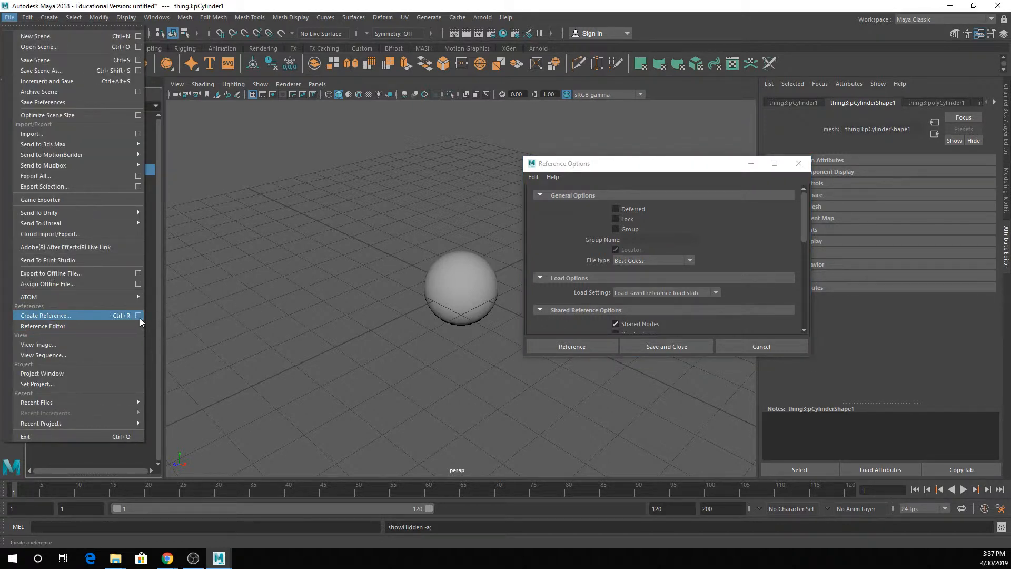
pyautogui.click(605, 169)
pyautogui.moveTo(601, 164); pyautogui.dragTo(259, 98)
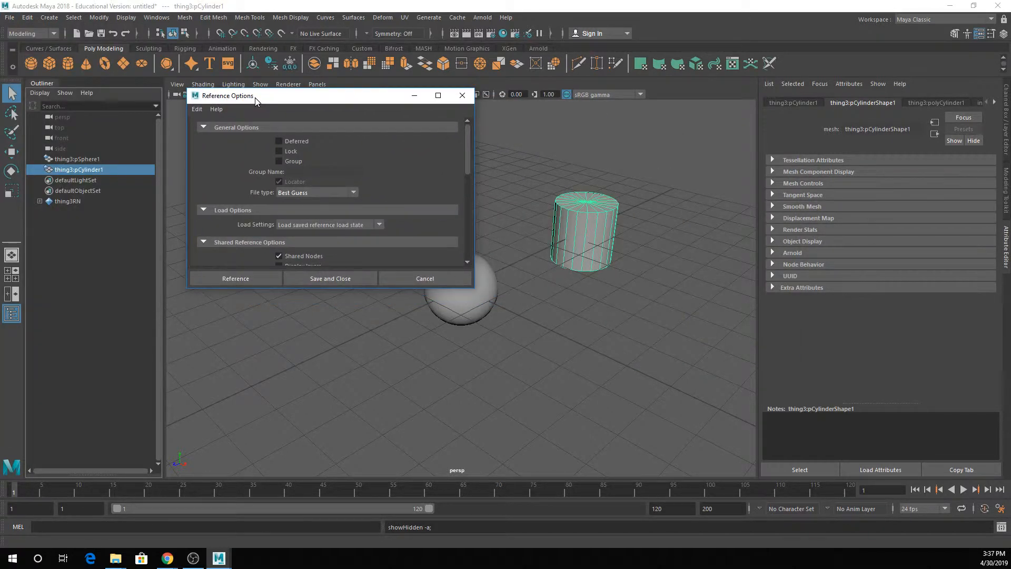
pyautogui.scroll(-3, 410, 226)
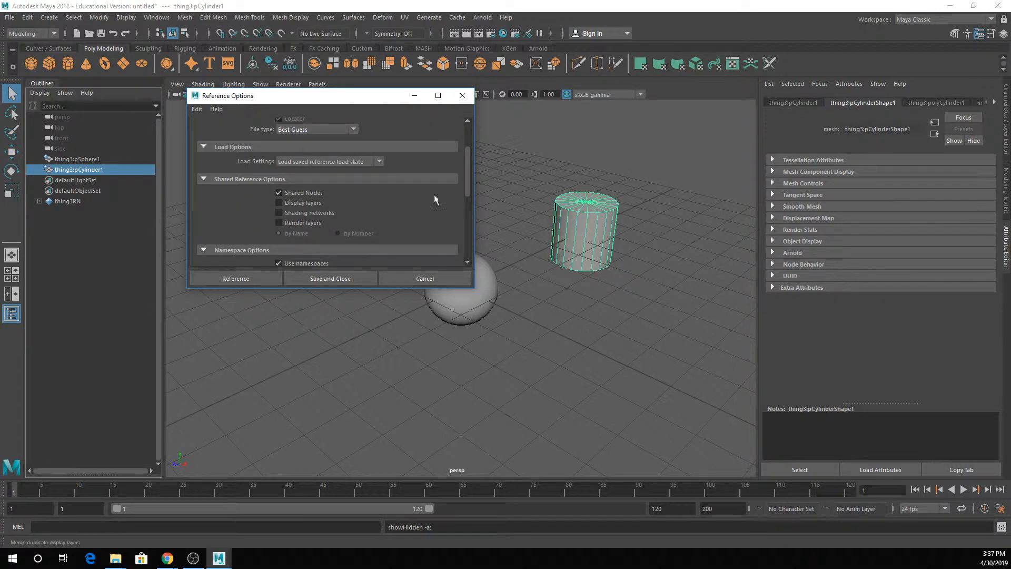
pyautogui.scroll(-4, 337, 188)
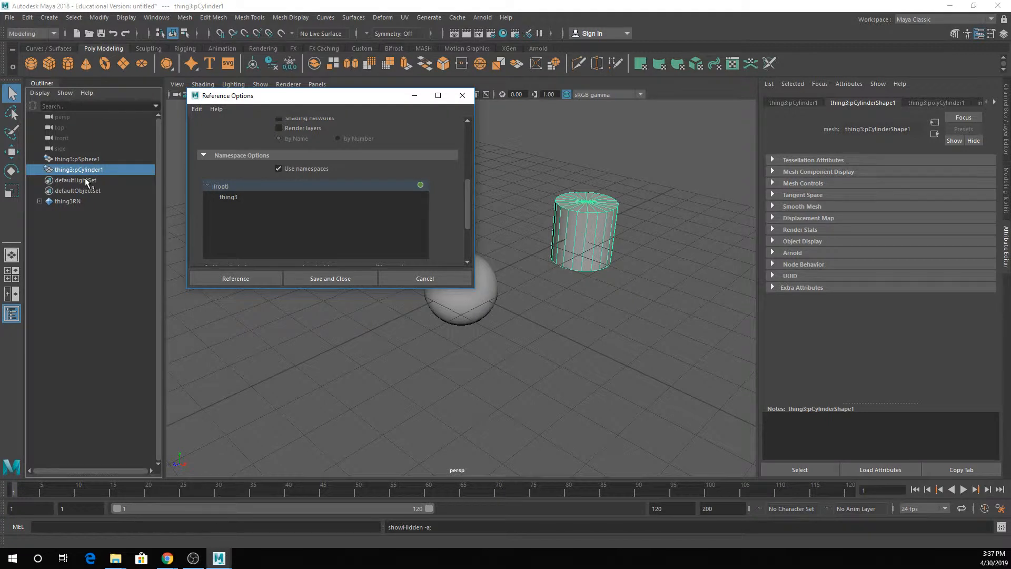
# Try the reference options with namespaces off and all nodes resolved with a custom string, and cancel the options
pyautogui.click(289, 169)
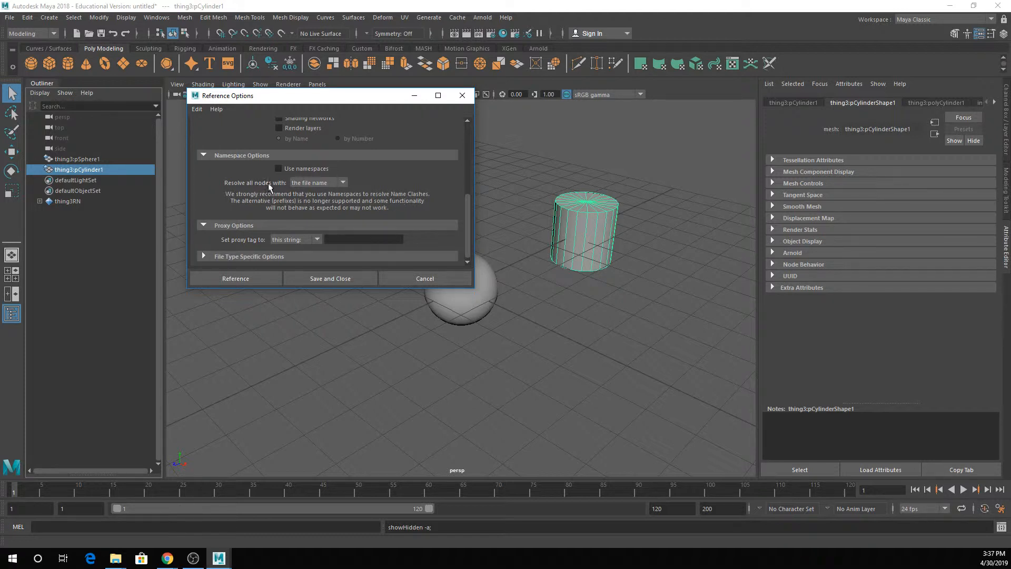
pyautogui.click(318, 184)
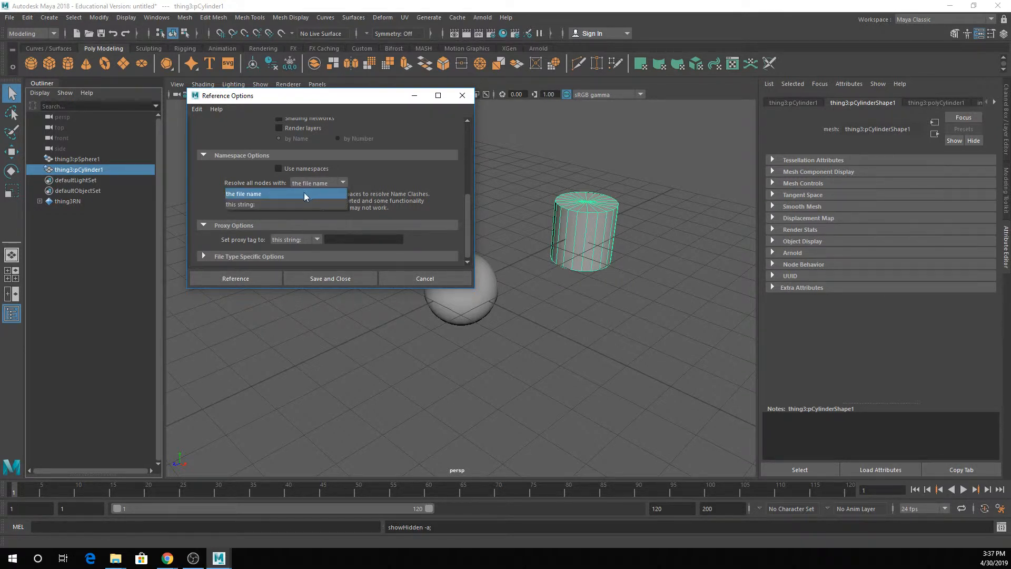
pyautogui.click(247, 204)
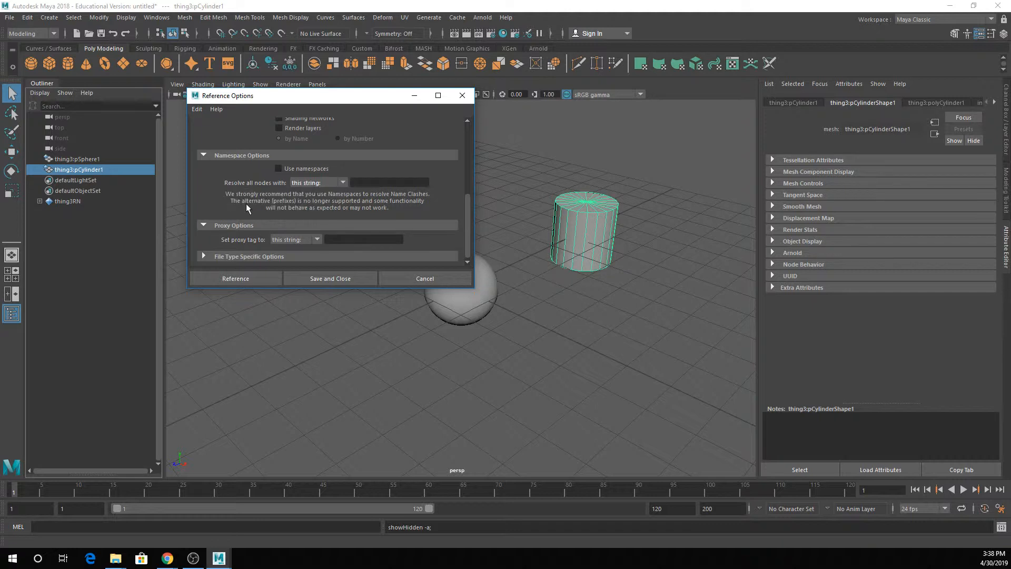
pyautogui.click(379, 183)
pyautogui.press('BackSpace')
pyautogui.press('BackSpace')
pyautogui.press('BackSpace')
pyautogui.press('BackSpace')
pyautogui.click(406, 276)
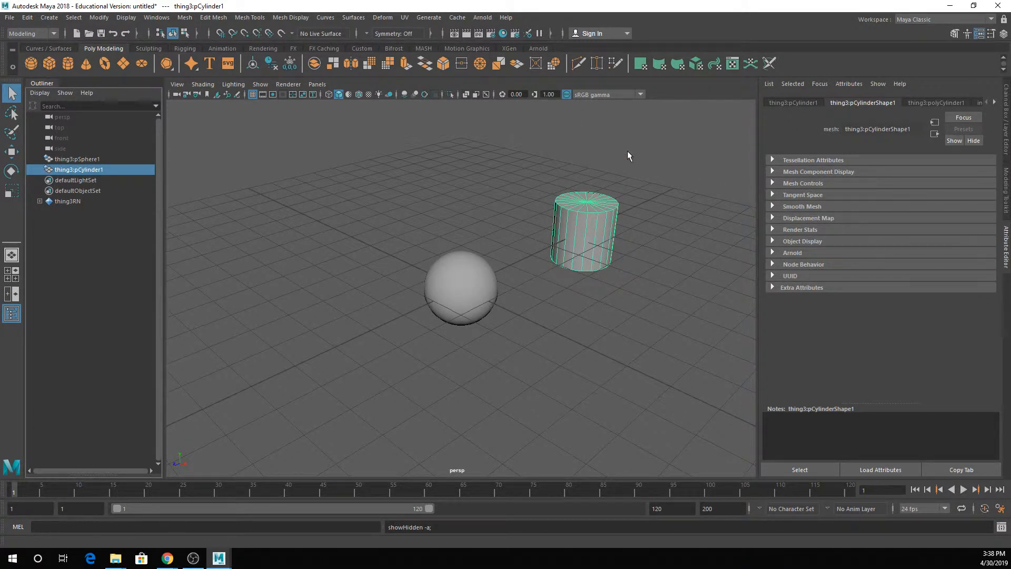
# Scale the referenced cylinder up uniformly to several times its size
pyautogui.press('r')
pyautogui.moveTo(583, 231); pyautogui.dragTo(761, 261)
pyautogui.scroll(-5, 577, 195)
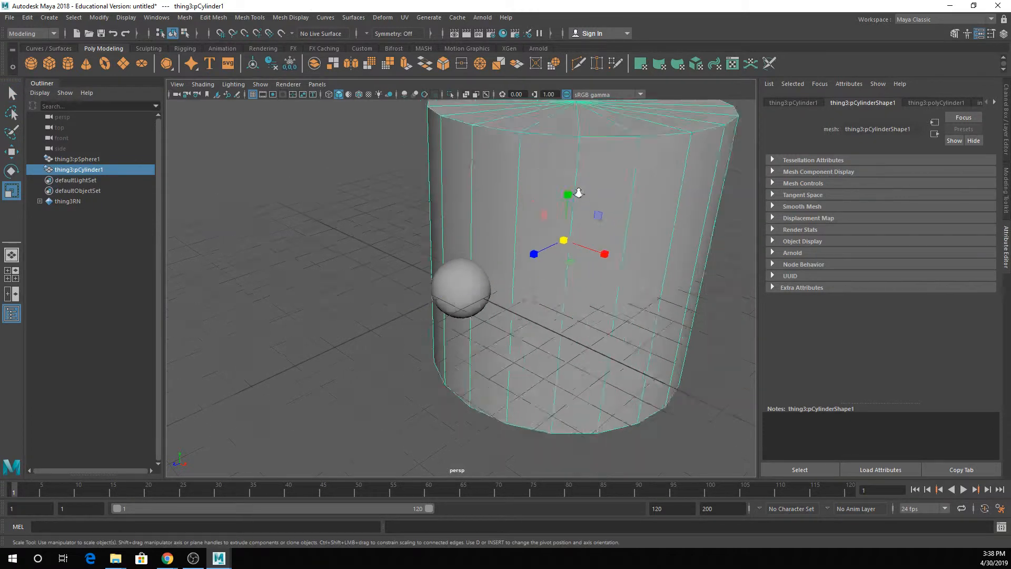
# Move the enlarged cylinder back away from the sphere and rotate it to lie on its side
pyautogui.press('w')
pyautogui.moveTo(522, 259); pyautogui.dragTo(590, 229)
pyautogui.press('e')
pyautogui.moveTo(632, 179); pyautogui.dragTo(666, 238)
# Raise the referenced sphere about 2.6 units along the Y axis
pyautogui.click(463, 284)
pyautogui.press('w')
pyautogui.moveTo(465, 273); pyautogui.dragTo(465, 225)
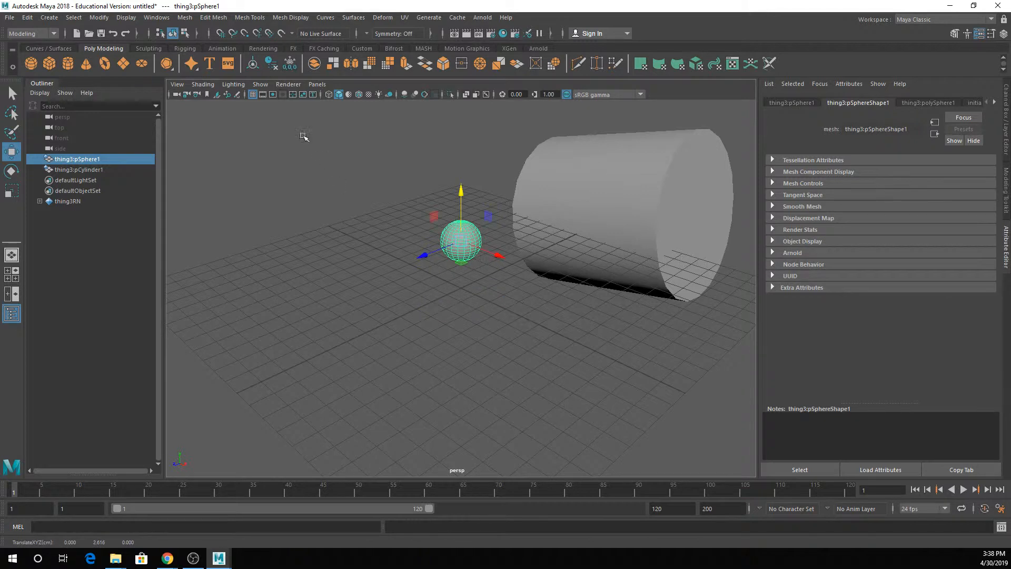
pyautogui.press('q')
# Create a polygon plane at the origin and scale it up as a ground surface extending beyond the grid
pyautogui.click(122, 63)
pyautogui.press('r')
pyautogui.moveTo(460, 289); pyautogui.dragTo(658, 184)
pyautogui.click(659, 186)
pyautogui.click(621, 113)
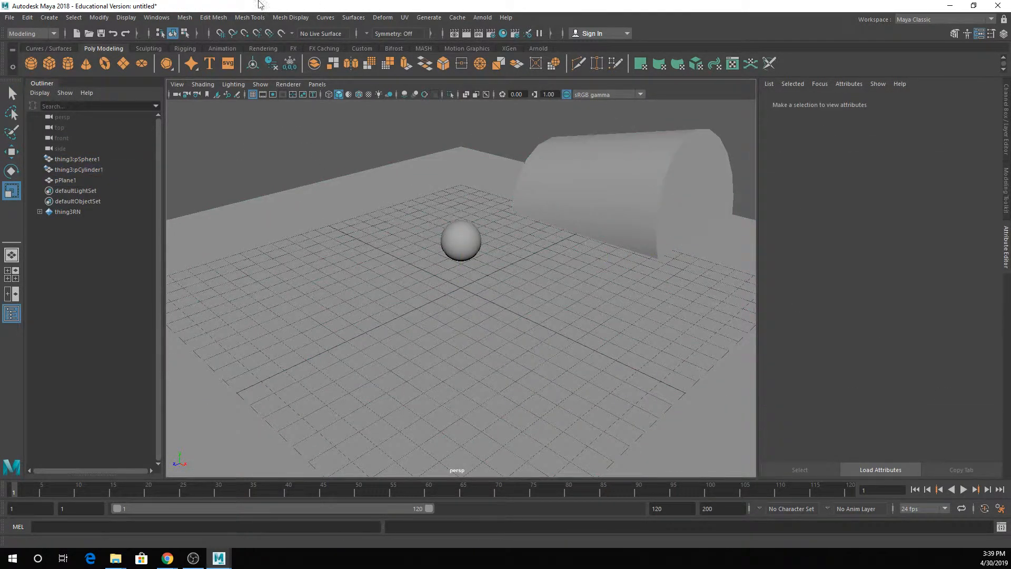
# Add an Arnold Physical Sky light to the scene and select its sky dome
pyautogui.click(481, 20)
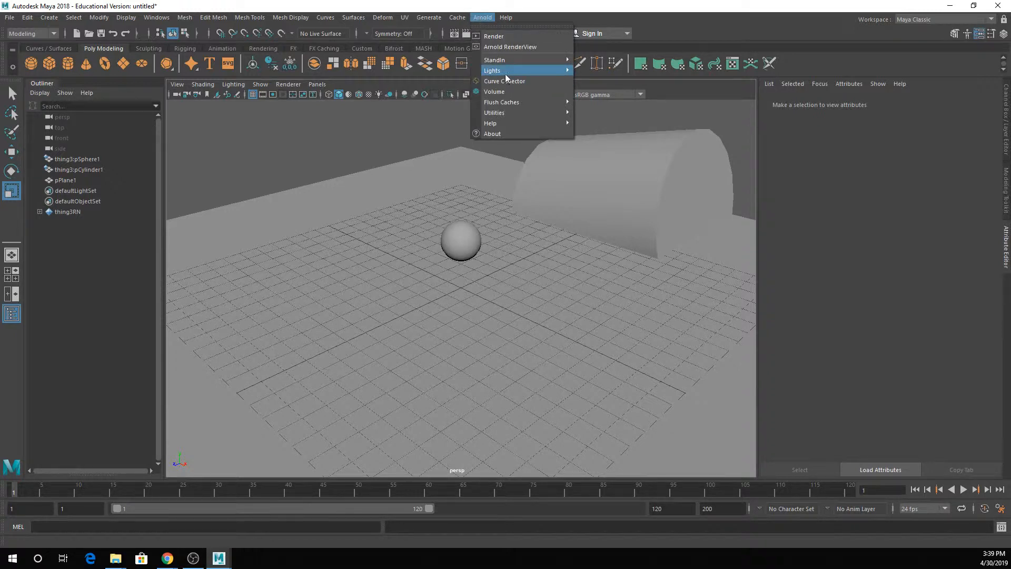
pyautogui.moveTo(505, 73)
pyautogui.click(600, 137)
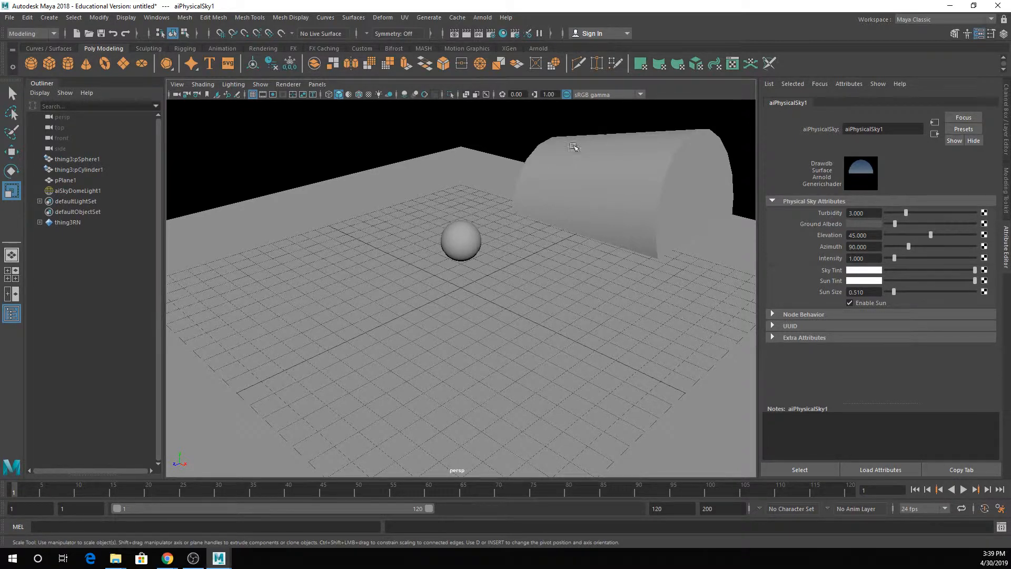
pyautogui.keyDown('alt'); pyautogui.moveTo(537, 166); pyautogui.dragTo(509, 291); pyautogui.keyUp('alt')
pyautogui.click(463, 210)
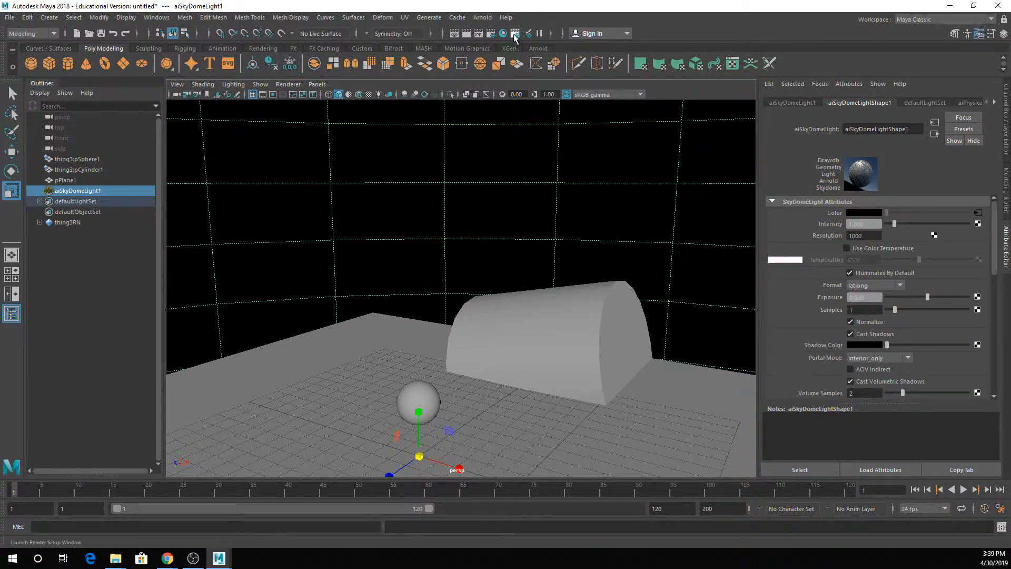
# Preview the lit scene with a live render in Arnold RenderView, adjust the camera framing, and close the render
pyautogui.click(483, 19)
pyautogui.click(493, 47)
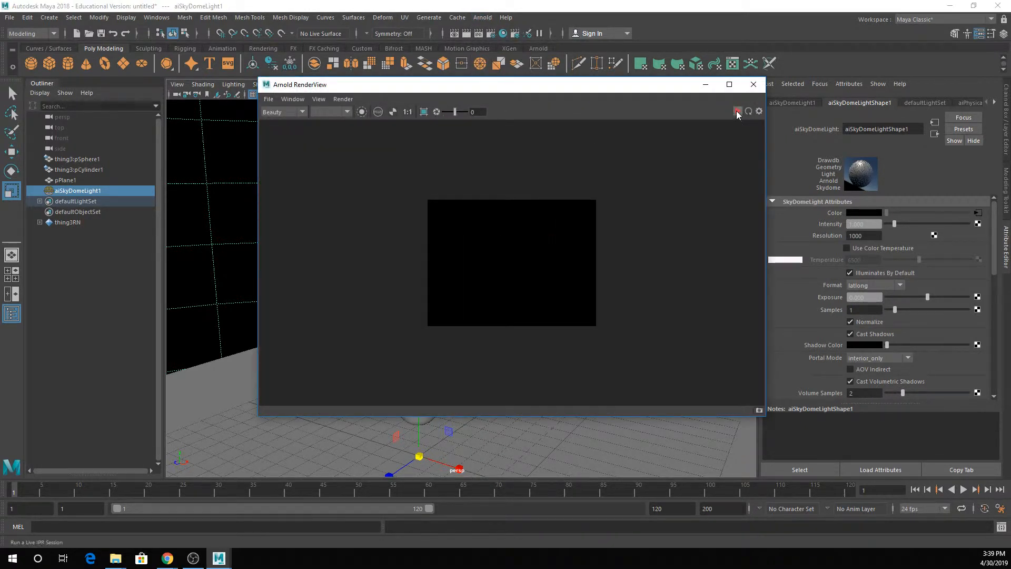
pyautogui.click(737, 111)
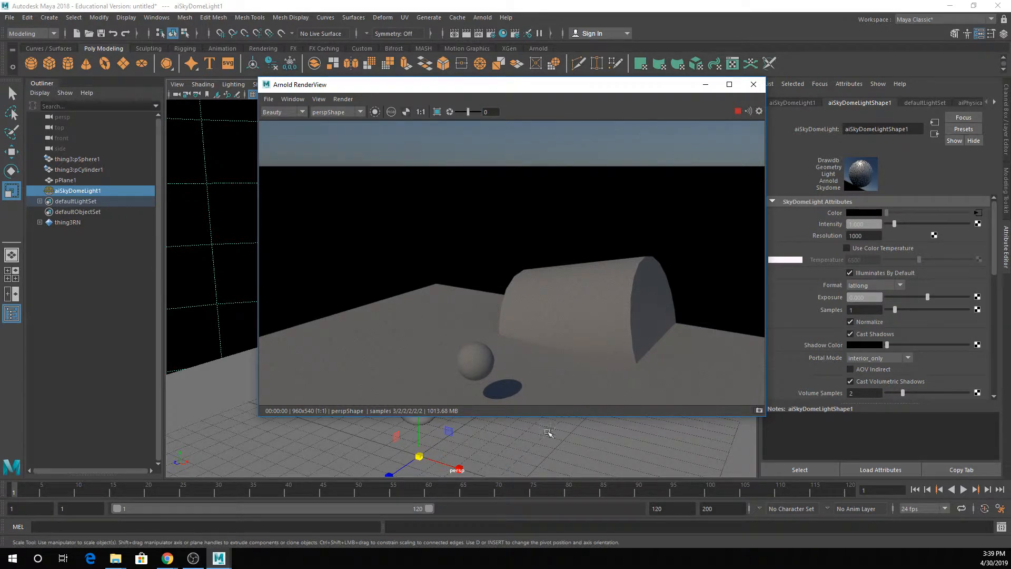
pyautogui.keyDown('alt'); pyautogui.moveTo(542, 458); pyautogui.dragTo(550, 419, button='middle'); pyautogui.keyUp('alt')
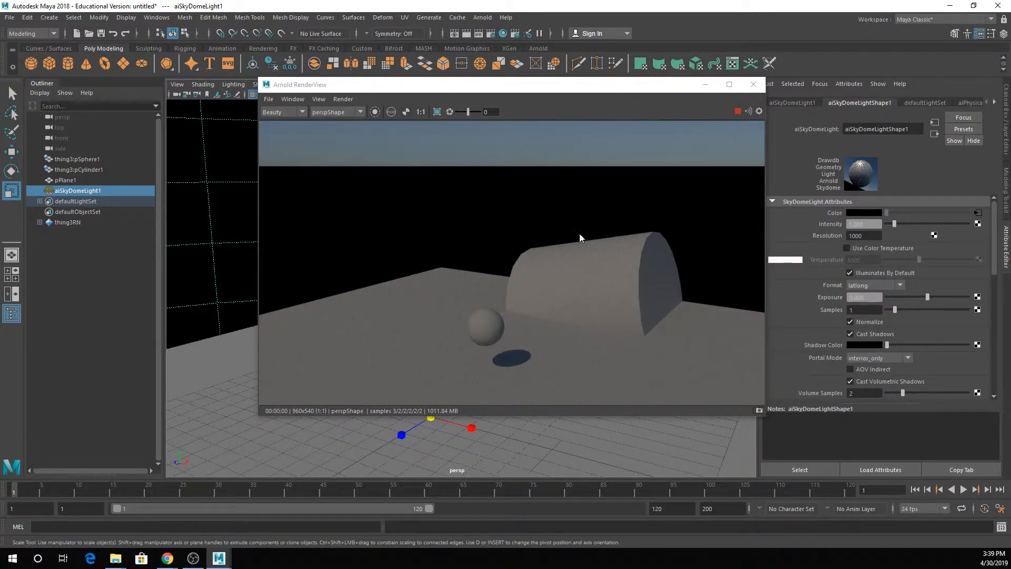
pyautogui.click(754, 85)
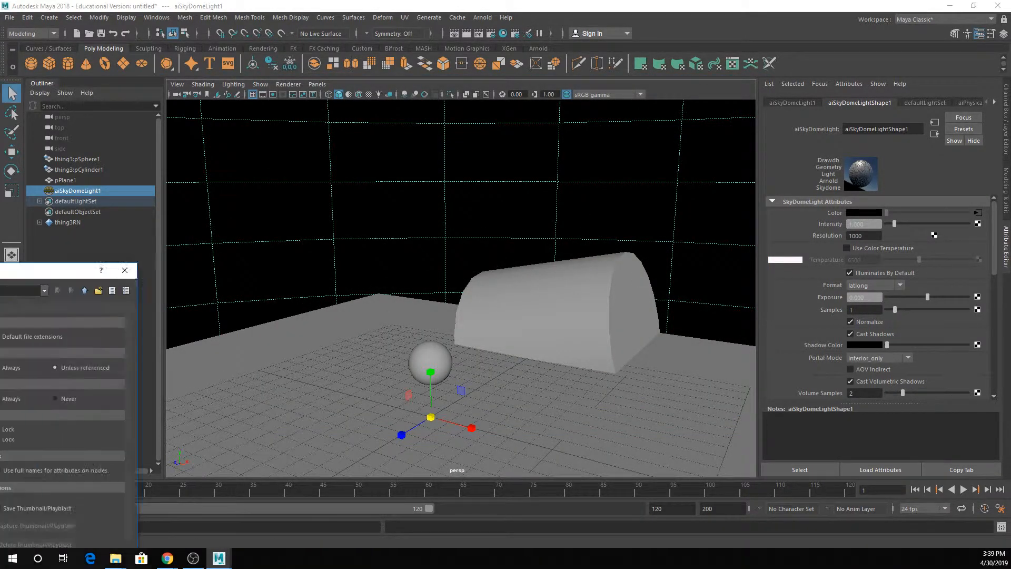
# Save the scene as scene3 in Maya ASCII format in the project's scenes folder
pyautogui.write('scene3')
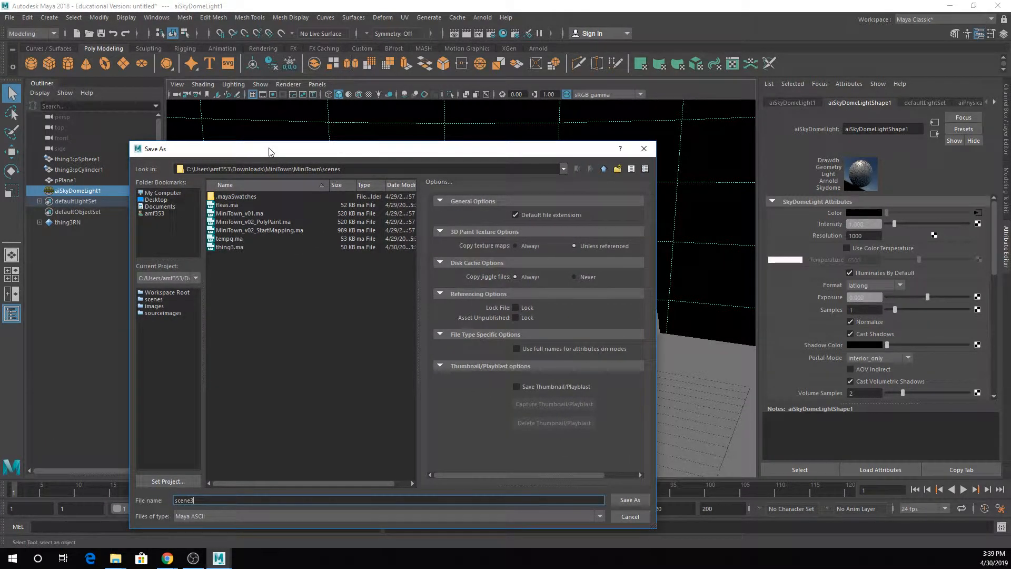
pyautogui.press('Return')
pyautogui.press('r')
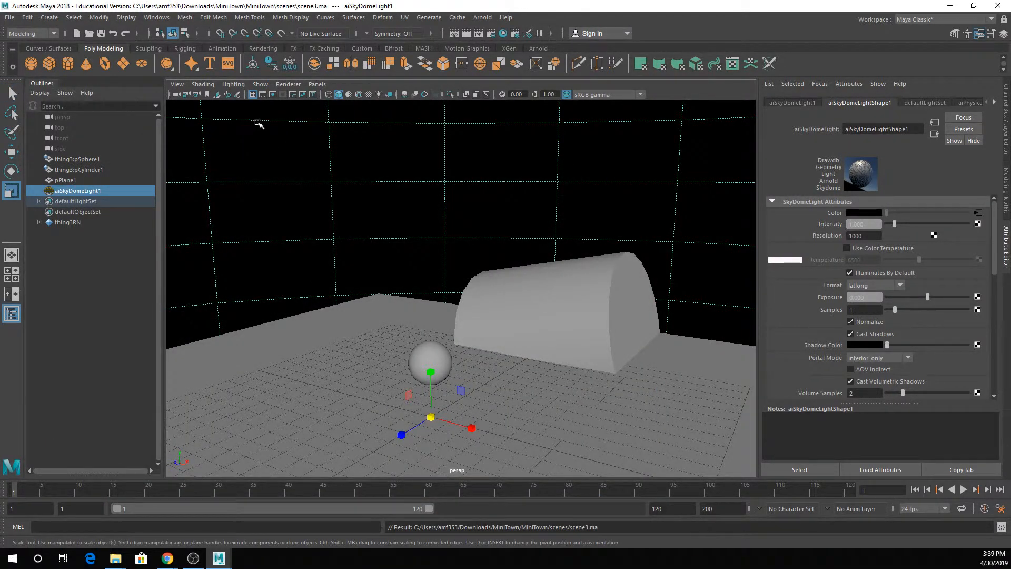
pyautogui.click(454, 202)
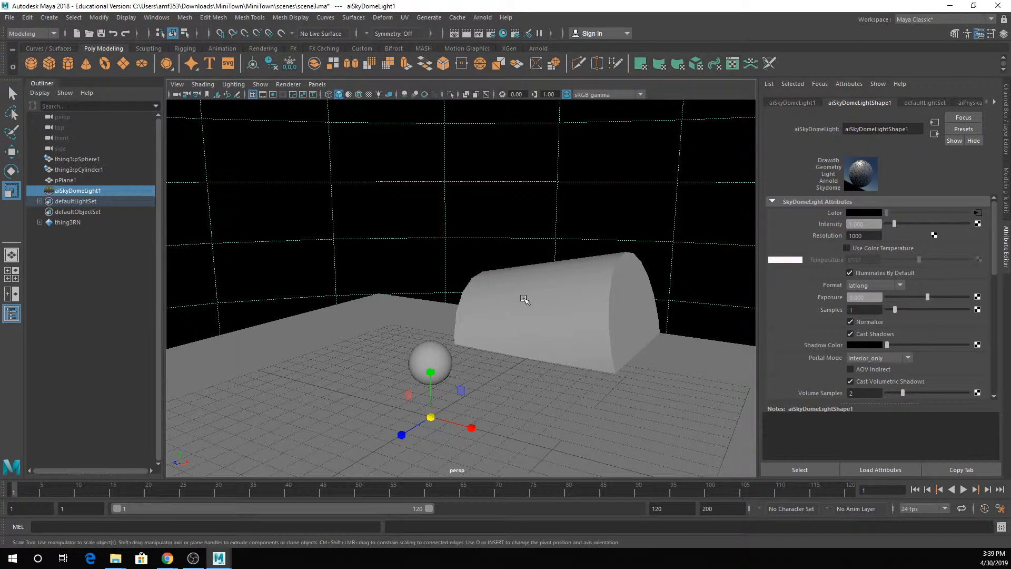
# Open the original thing3.ma scene that is referenced by scene3
pyautogui.hotkey('ctrl', 'shift', 's')
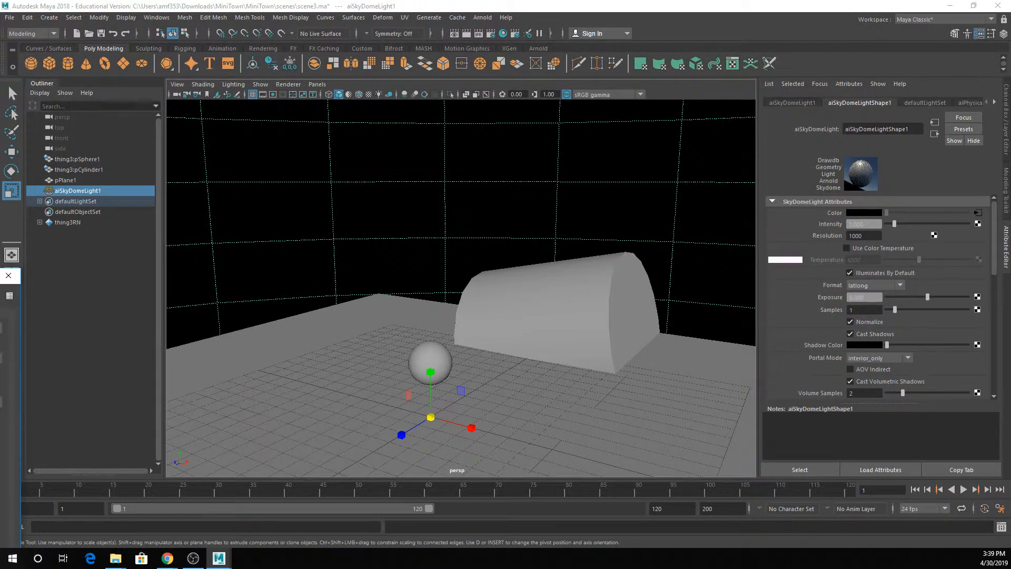
pyautogui.press('Escape')
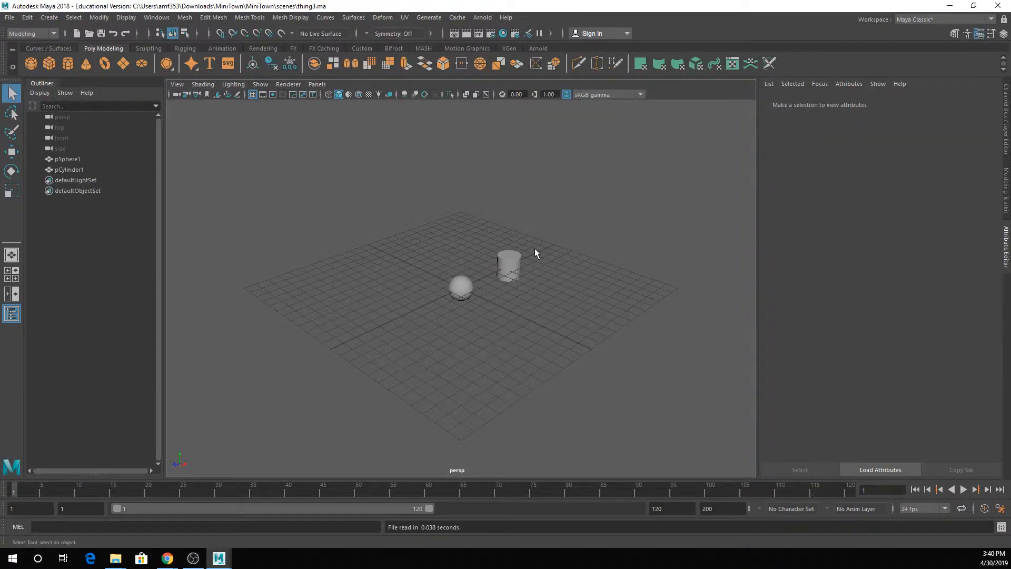
pyautogui.scroll(8, 535, 248)
# Extrude the ring of faces near the sphere's top and raise it straight up into a tall neck
pyautogui.click(476, 273)
pyautogui.keyDown('alt'); pyautogui.moveTo(478, 273); pyautogui.dragTo(428, 313); pyautogui.keyUp('alt')
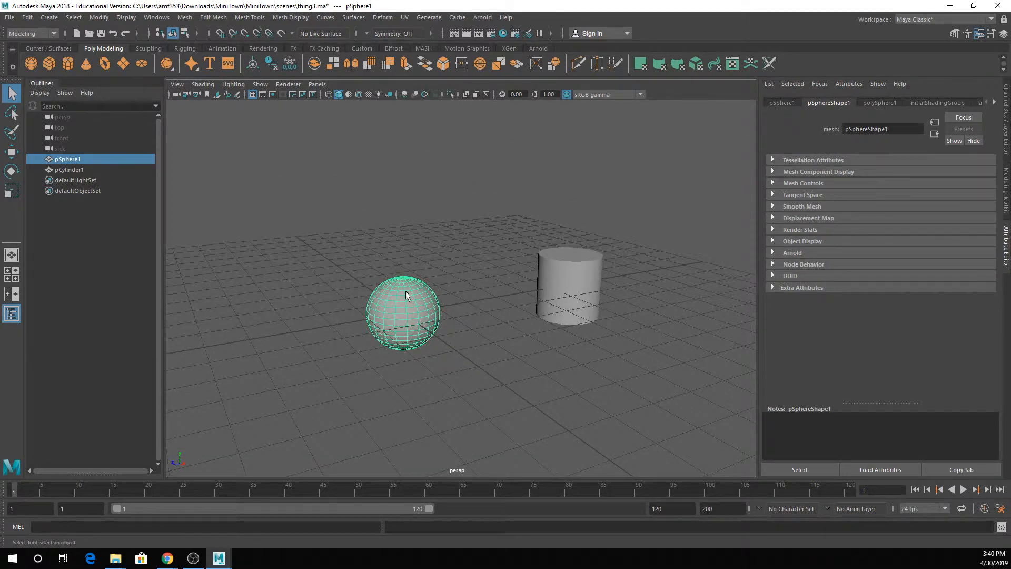
pyautogui.moveTo(405, 291); pyautogui.dragTo(401, 297, button='right')
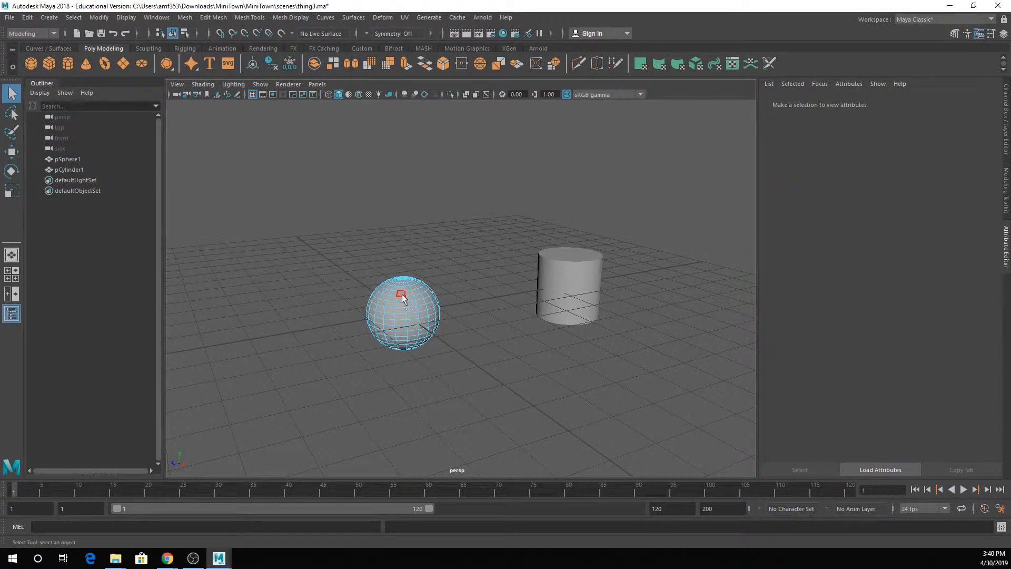
pyautogui.moveTo(387, 270); pyautogui.dragTo(419, 284)
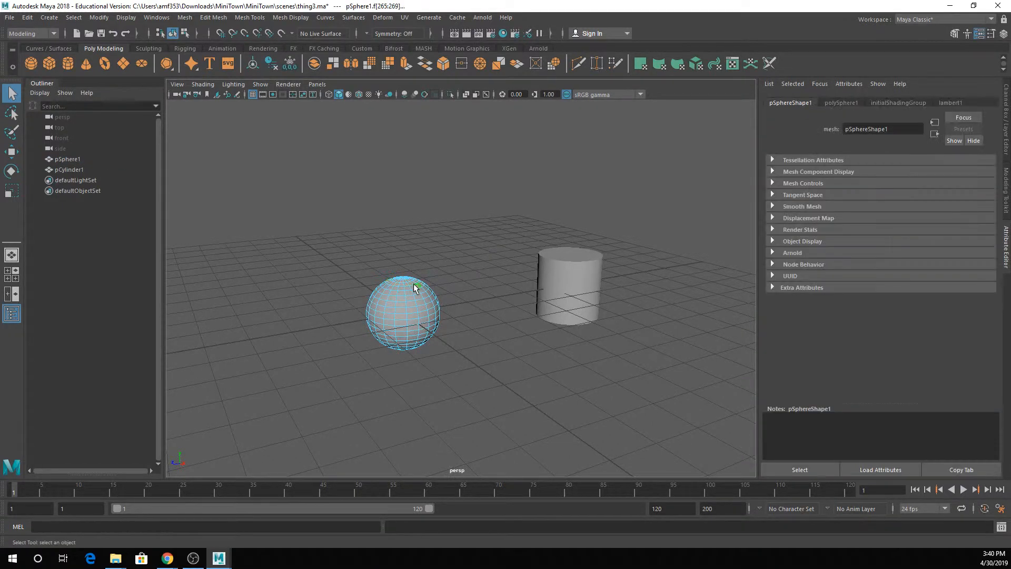
pyautogui.hotkey('ctrl', 'r')
pyautogui.click(746, 84)
pyautogui.scroll(5, 494, 228)
pyautogui.click(326, 289)
pyautogui.keyDown('shift'); pyautogui.doubleClick(344, 286); pyautogui.keyUp('shift')
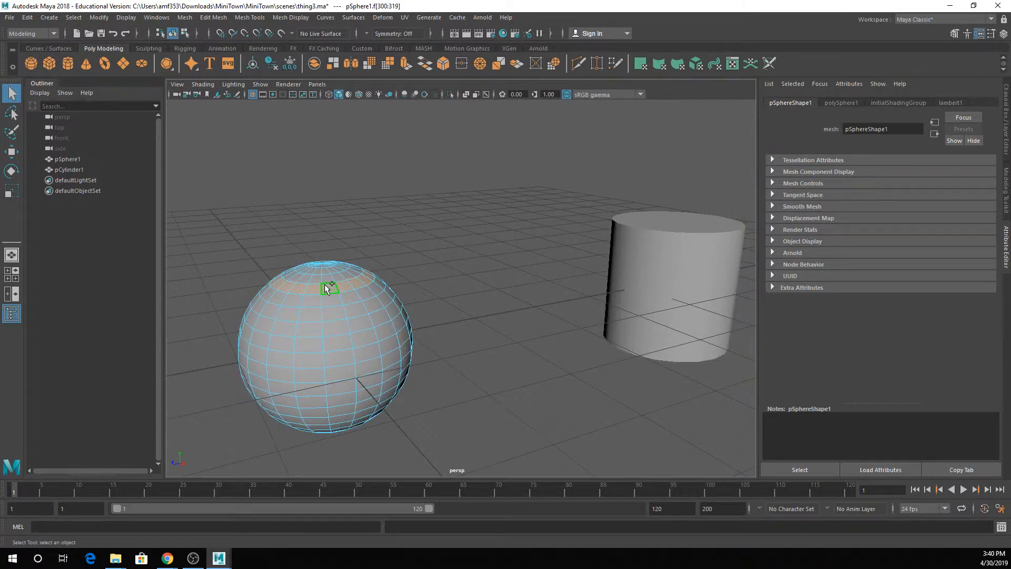
pyautogui.click(388, 63)
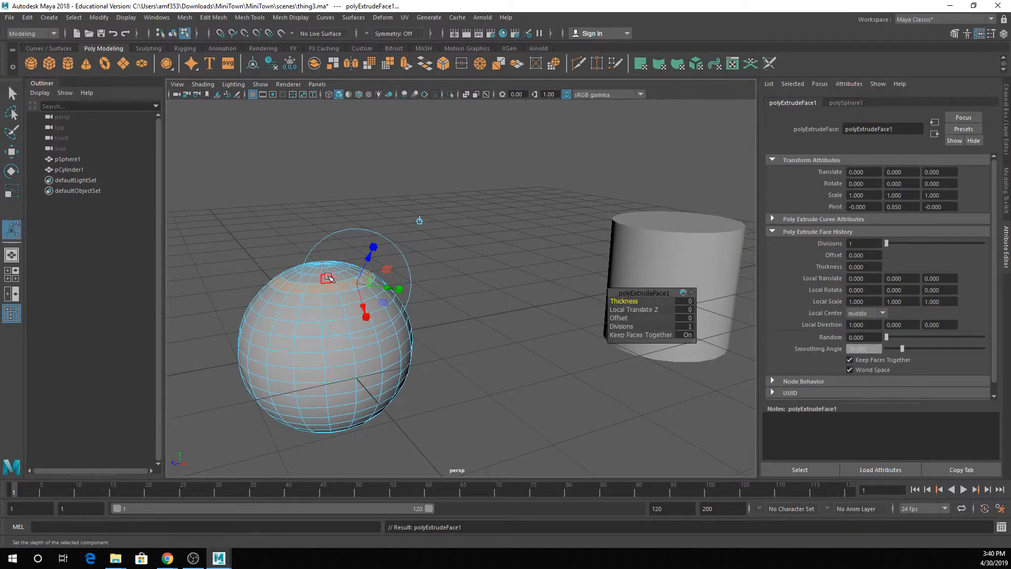
pyautogui.press('w')
pyautogui.moveTo(321, 246); pyautogui.dragTo(310, 133)
pyautogui.keyDown('alt'); pyautogui.moveTo(385, 330); pyautogui.dragTo(340, 314); pyautogui.keyUp('alt')
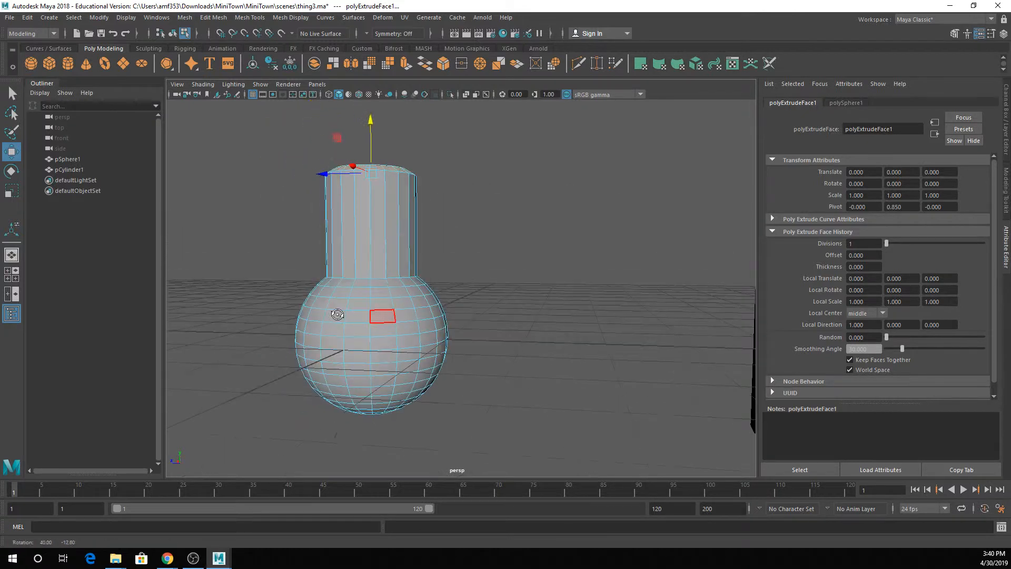
# Duplicate the necked sphere and move the copy up about 2.9 units along Y onto the first neck
pyautogui.moveTo(385, 240); pyautogui.dragTo(424, 227, button='right')
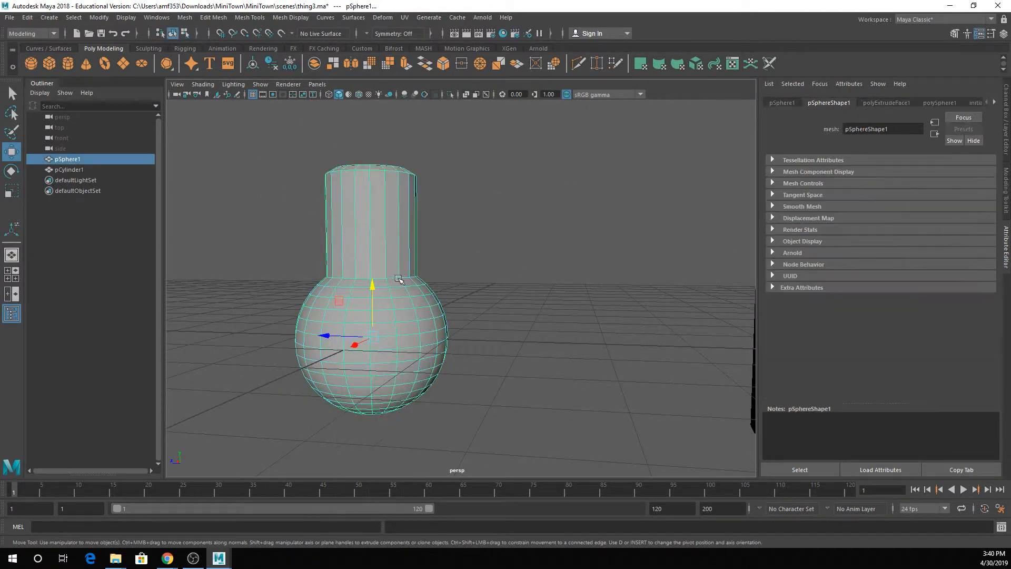
pyautogui.hotkey('ctrl', 'd')
pyautogui.moveTo(371, 311); pyautogui.dragTo(339, 88)
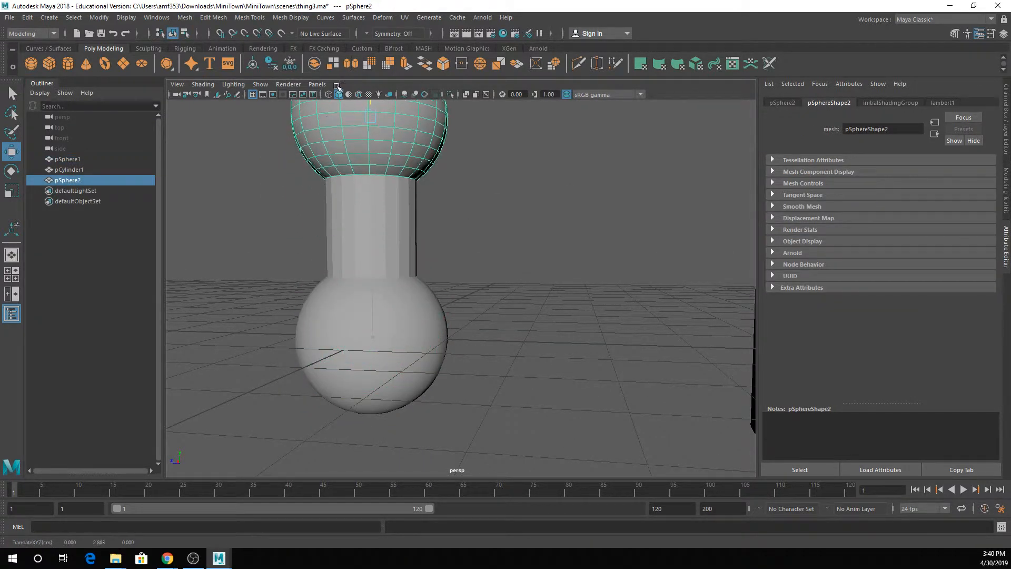
# Rotate the duplicated sphere so that its neck points sideways, and deselect it
pyautogui.press('e')
pyautogui.scroll(-2, 375, 208)
pyautogui.moveTo(412, 181); pyautogui.dragTo(404, 124)
pyautogui.press('w')
pyautogui.keyDown('alt'); pyautogui.moveTo(483, 207); pyautogui.dragTo(496, 208); pyautogui.keyUp('alt')
pyautogui.click(496, 210)
# Create a new Arnold aiStandardSurface material intended for the cylinder
pyautogui.scroll(-3, 480, 274)
pyautogui.scroll(-5, 480, 274)
pyautogui.keyDown('alt'); pyautogui.moveTo(481, 273); pyautogui.dragTo(512, 303); pyautogui.keyUp('alt')
pyautogui.click(513, 285)
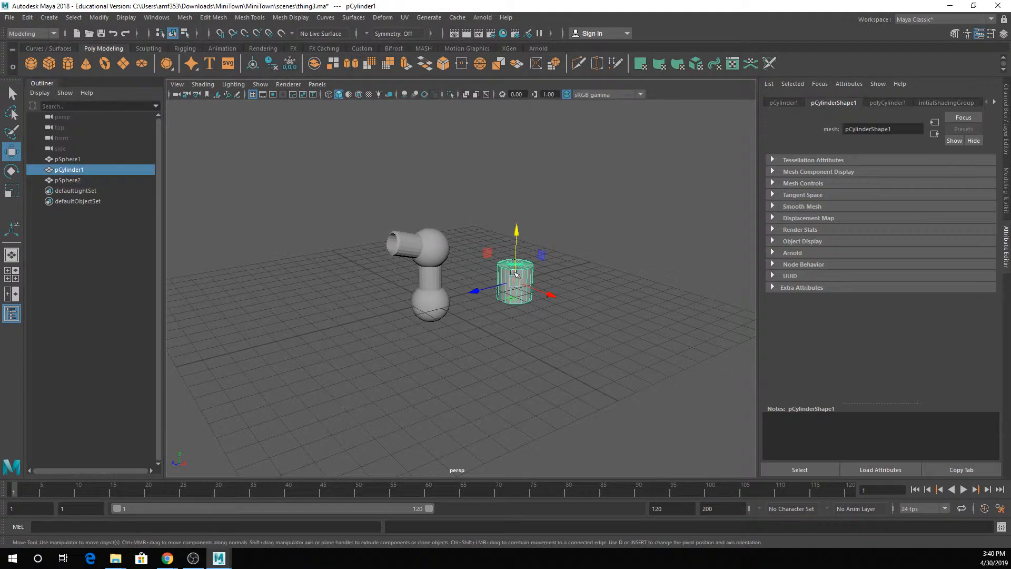
pyautogui.rightClick(514, 271)
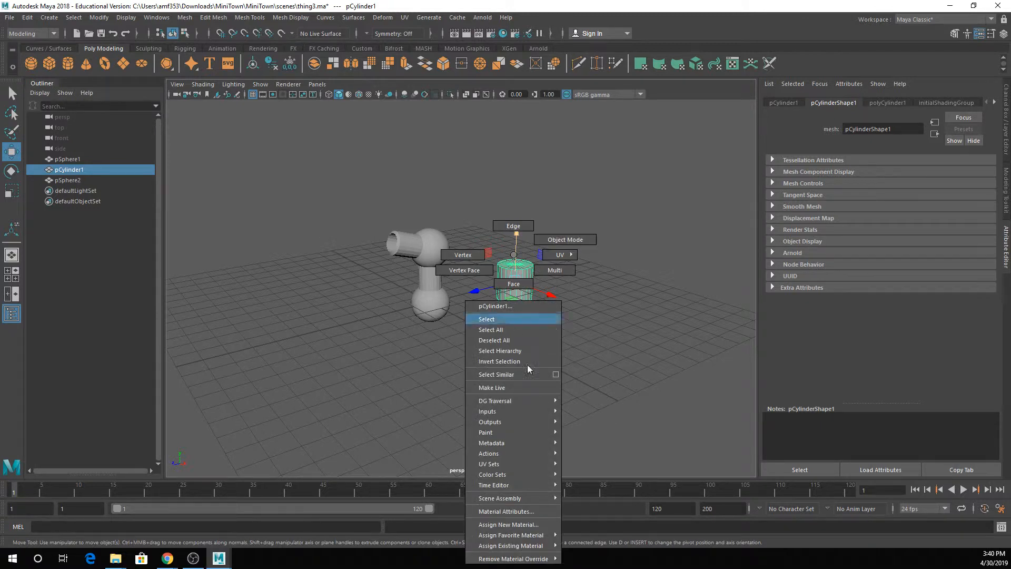
pyautogui.click(523, 525)
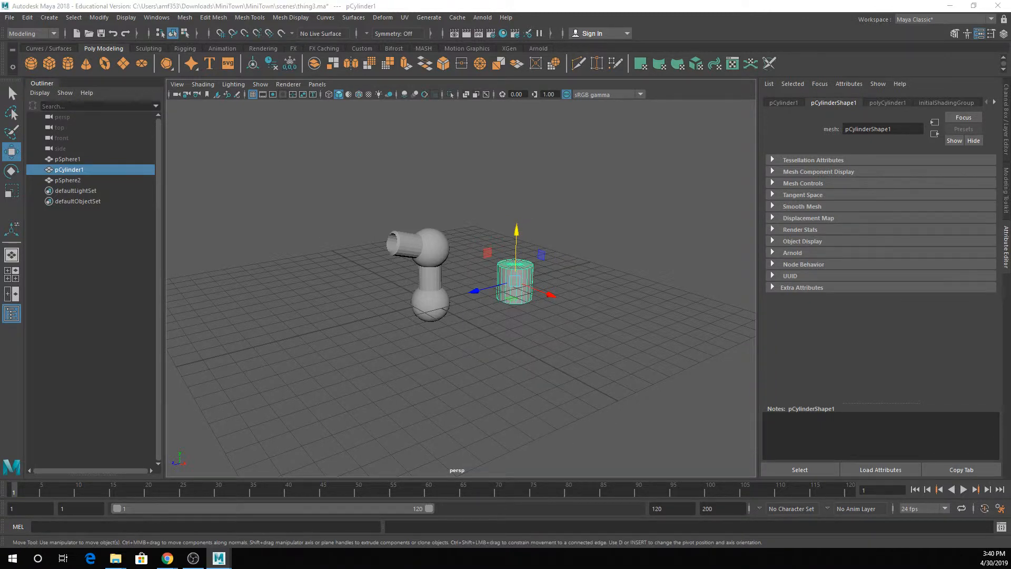
pyautogui.moveTo(75, 157); pyautogui.dragTo(431, 161)
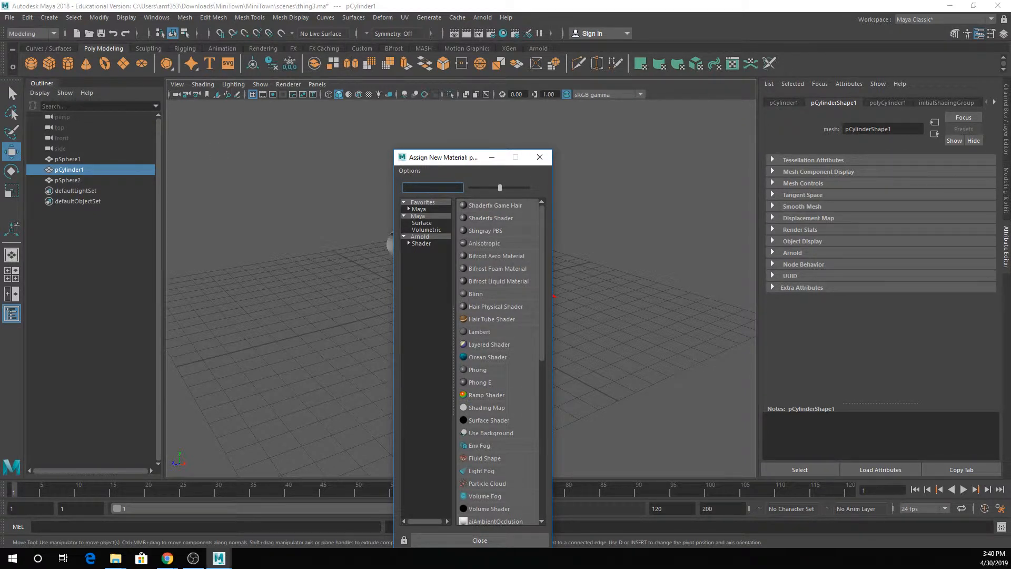
pyautogui.hotkey('alt', 'Tab')
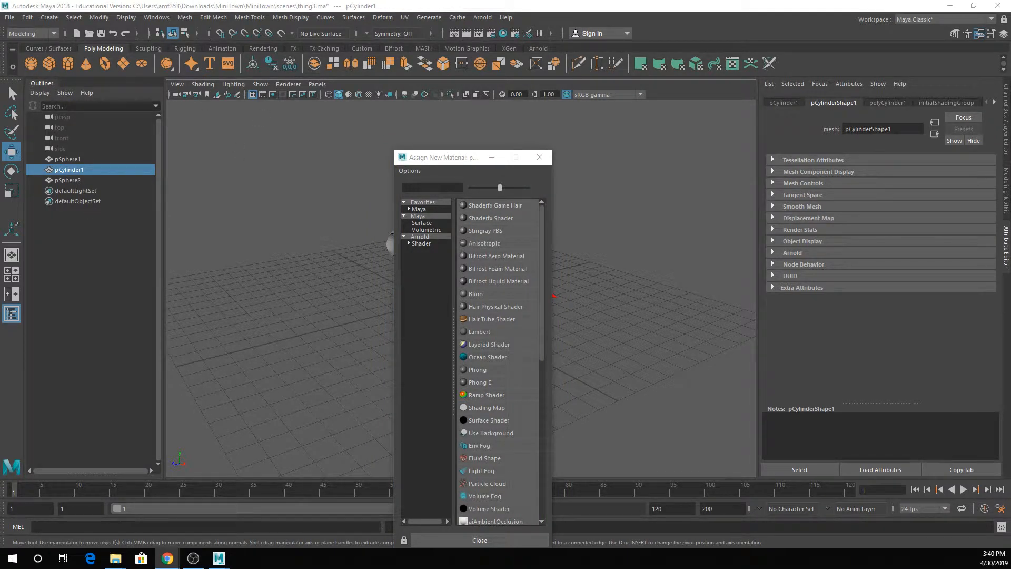
pyautogui.click(627, 273)
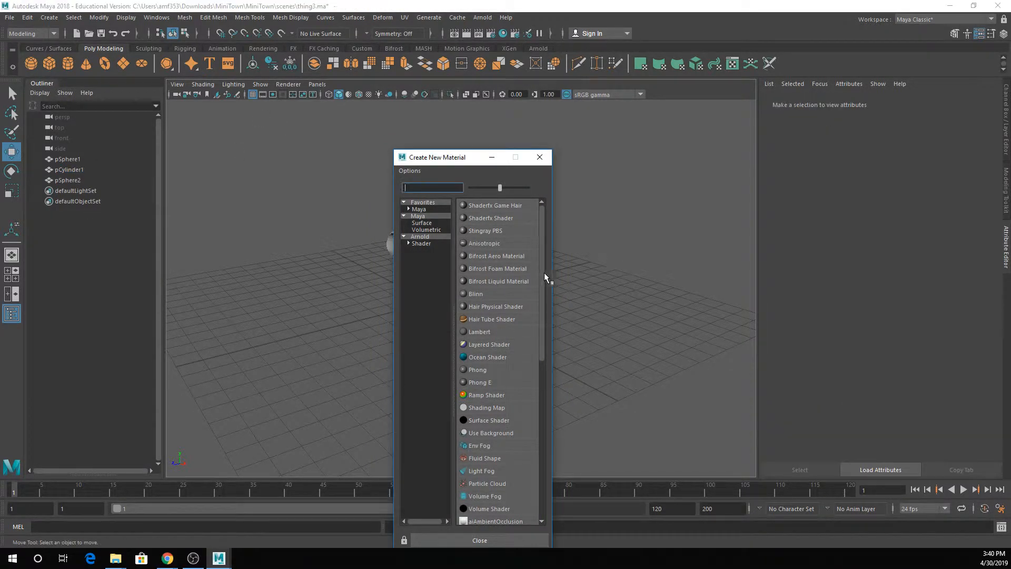
pyautogui.click(420, 236)
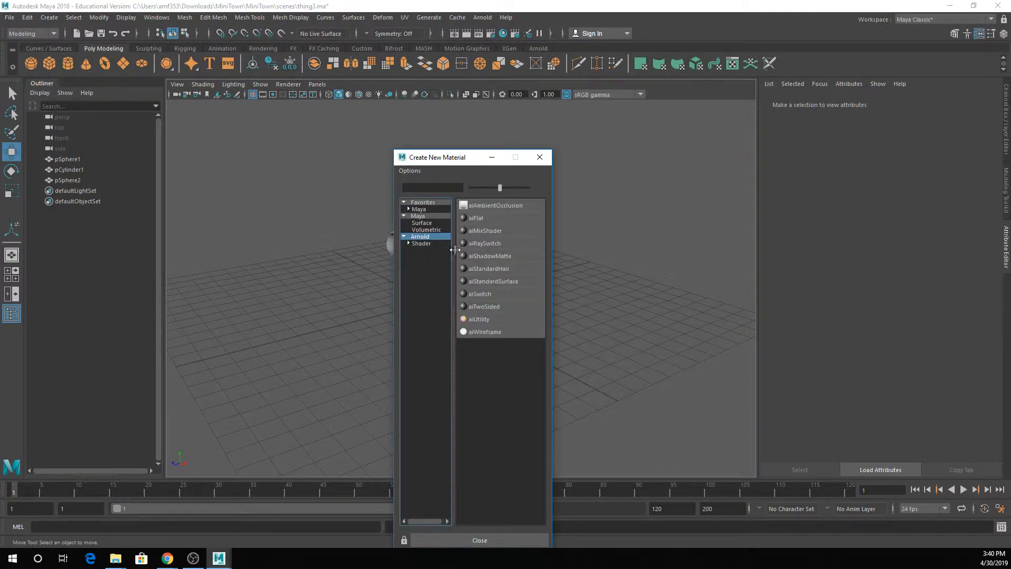
pyautogui.click(493, 280)
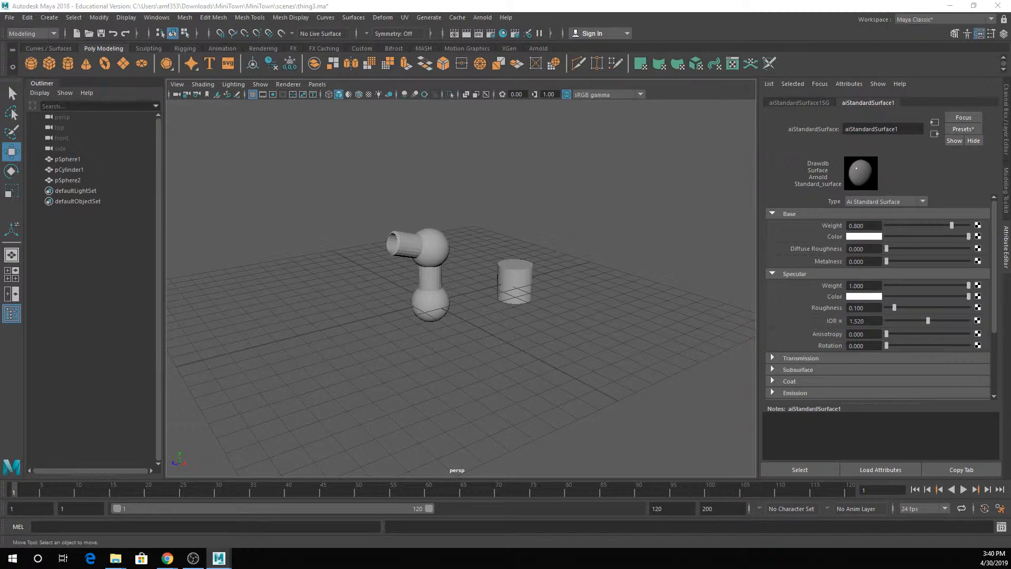
# Map a Ramp texture to the new material's base color and show the viewport in shaded display
pyautogui.click(977, 236)
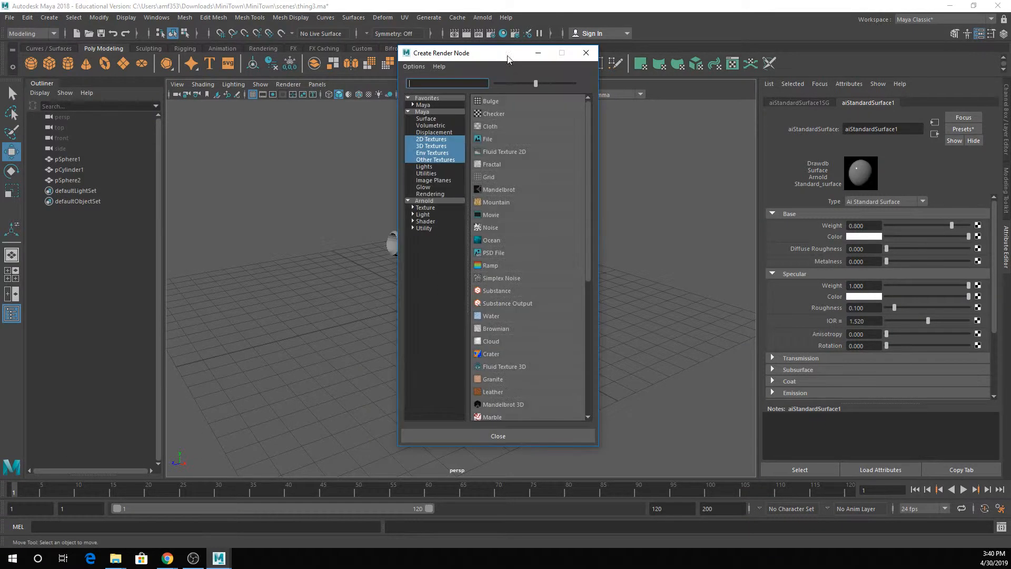
pyautogui.click(489, 266)
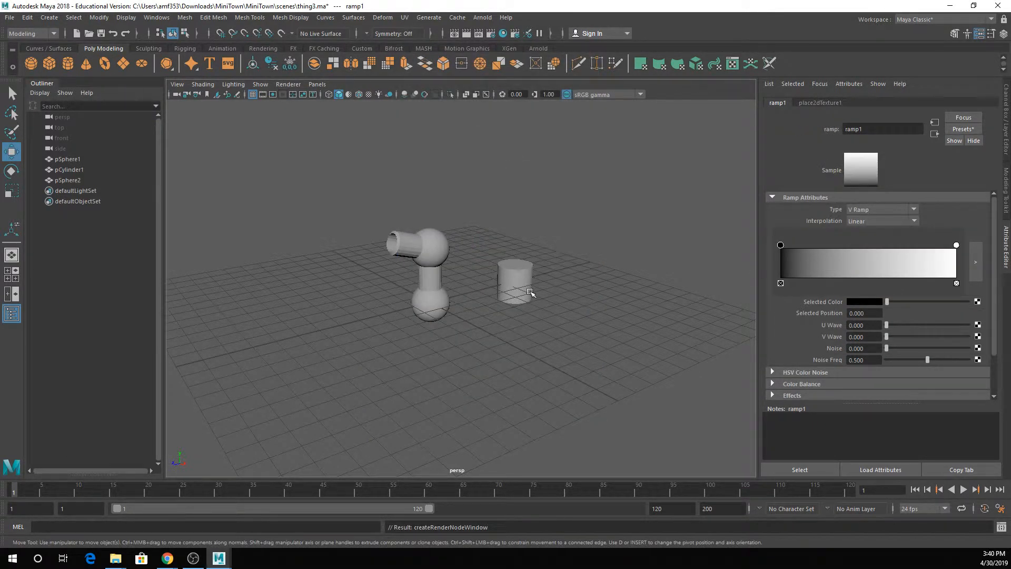
pyautogui.press('5')
# Assign the existing aiStandardSurface1 material to the cylinder
pyautogui.click(532, 288)
pyautogui.scroll(3, 534, 275)
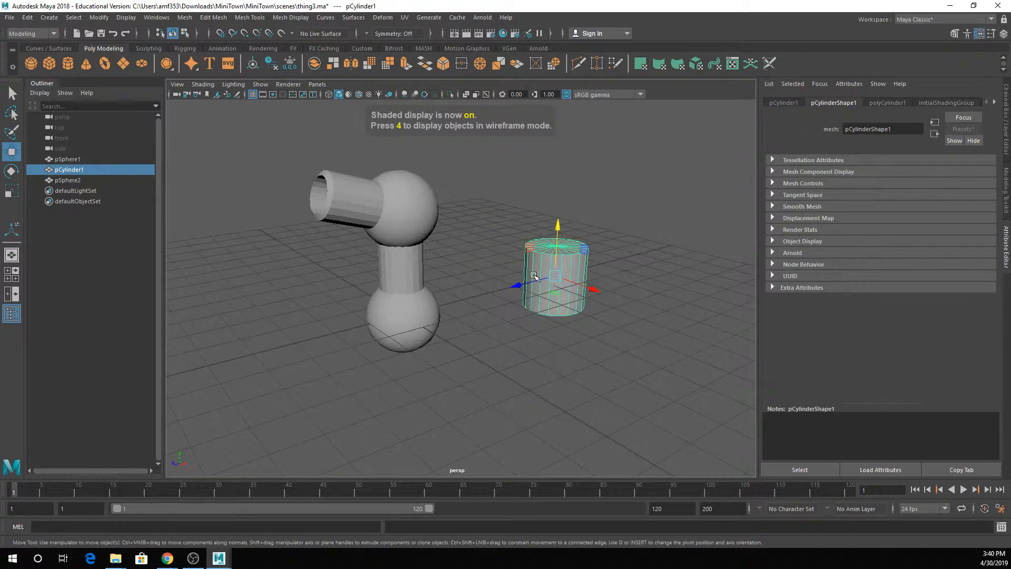
pyautogui.click(994, 103)
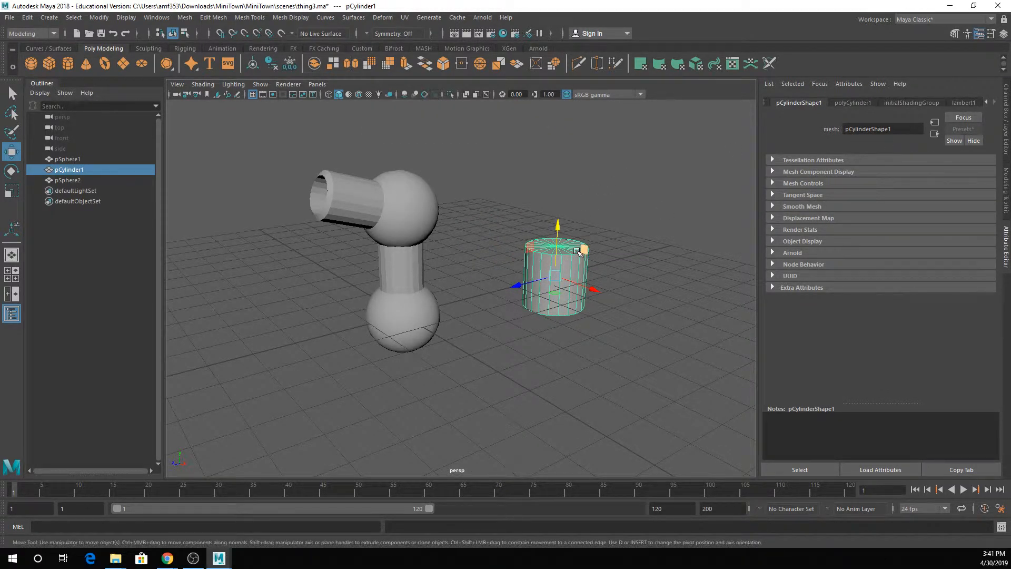
pyautogui.moveTo(572, 251); pyautogui.dragTo(651, 538, button='right')
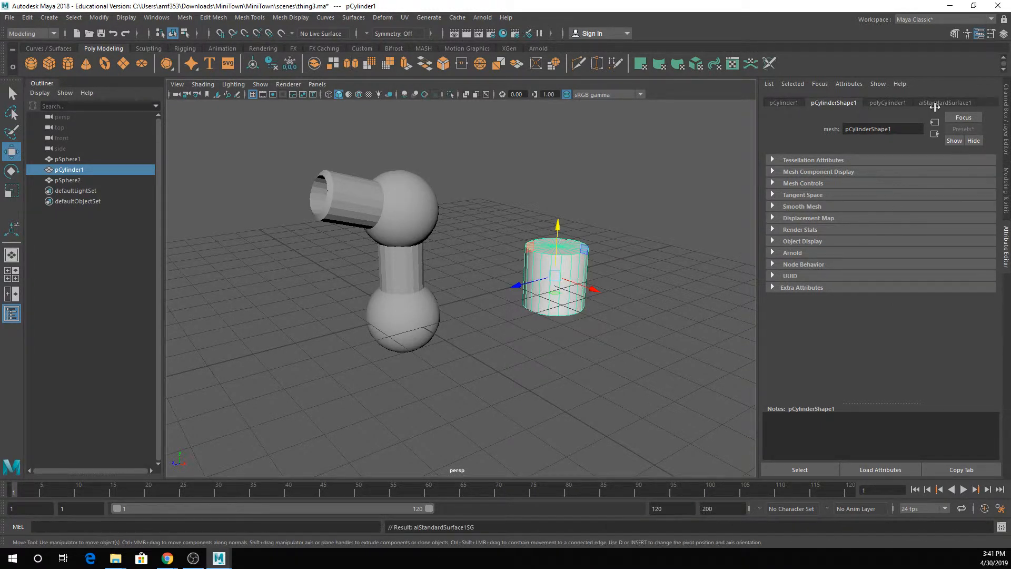
# Set the Noise of the ramp mapped to the cylinder material's base color to 1.000
pyautogui.click(936, 104)
pyautogui.click(977, 236)
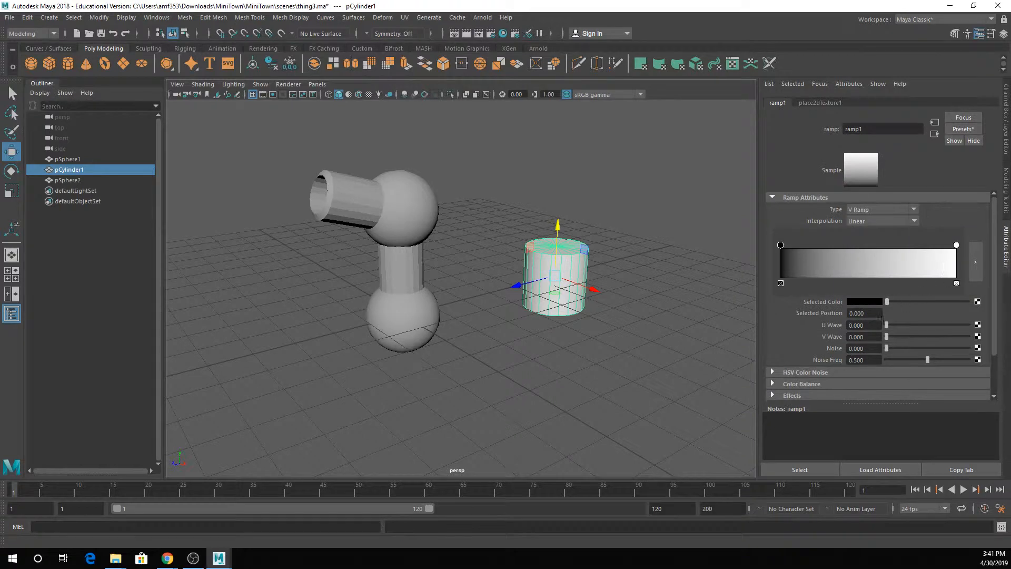
pyautogui.moveTo(890, 348); pyautogui.dragTo(991, 346)
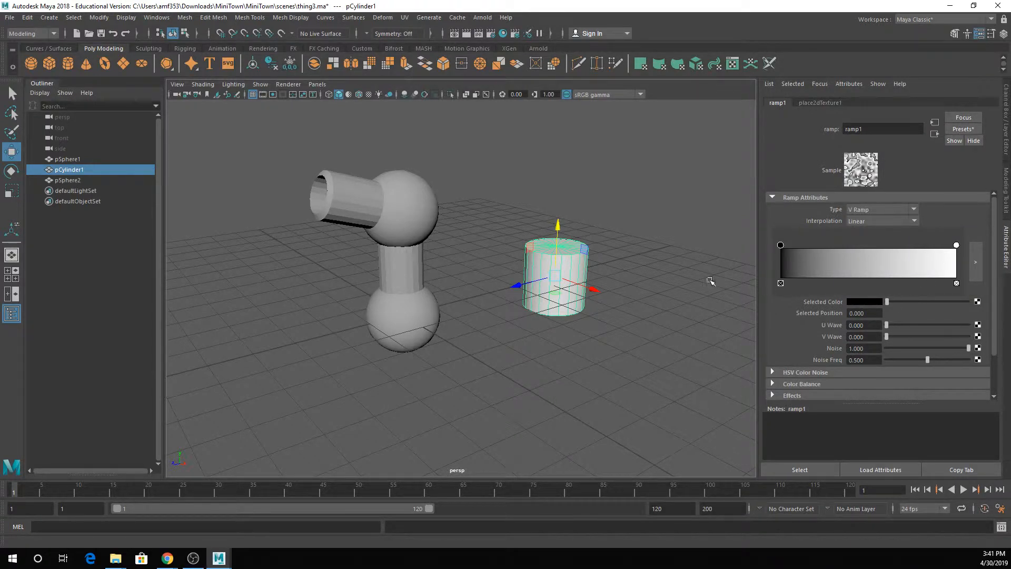
# Switch the viewport to textured display and deselect the cylinder to show its ramp texture
pyautogui.press('6')
pyautogui.click(629, 248)
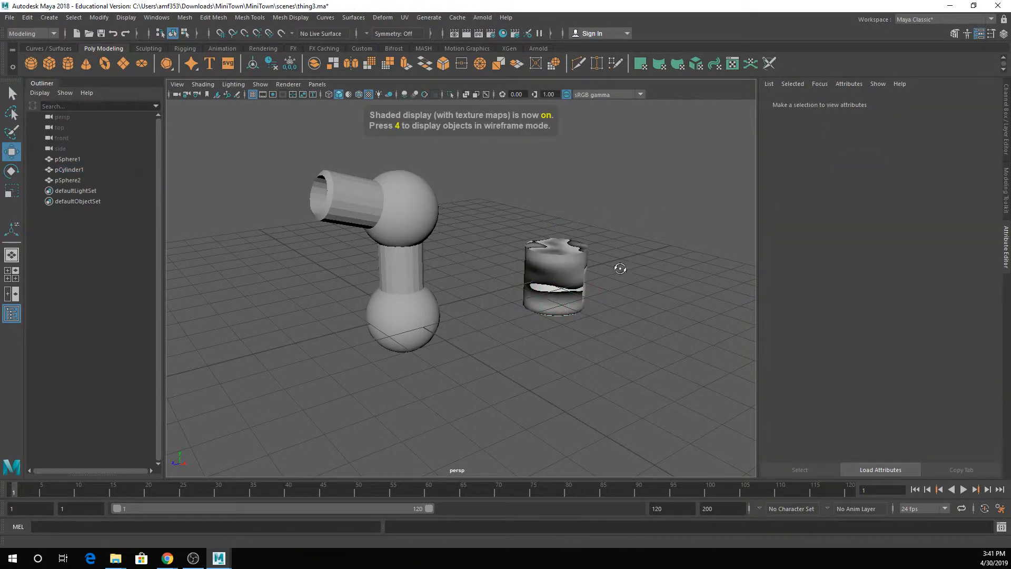
# Create a polygon cone and move it about 11.3 units in the negative X direction, away from the joined spheres
pyautogui.keyDown('alt'); pyautogui.moveTo(620, 268); pyautogui.dragTo(564, 255); pyautogui.keyUp('alt')
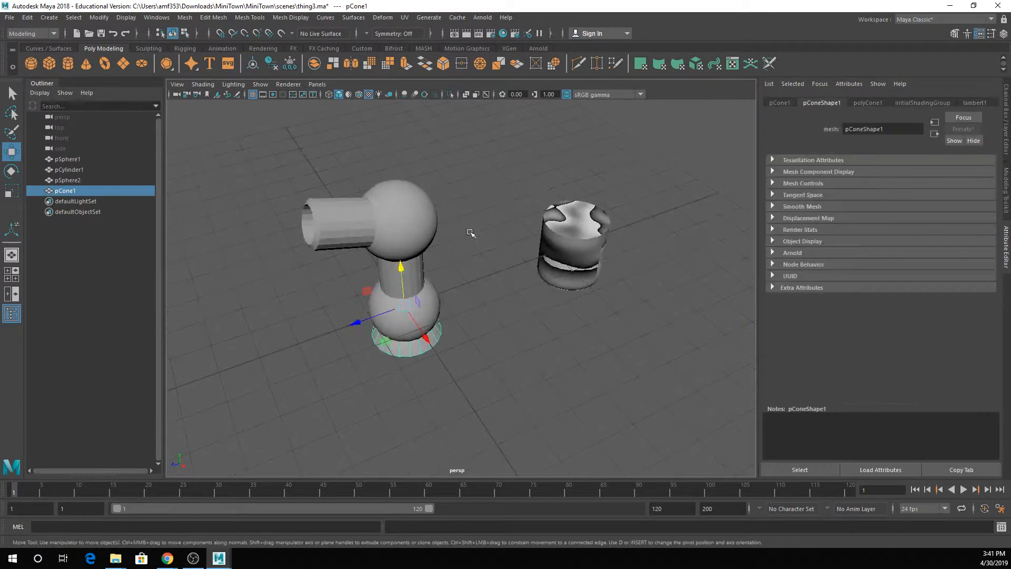
pyautogui.moveTo(470, 232); pyautogui.dragTo(506, 167, button='middle')
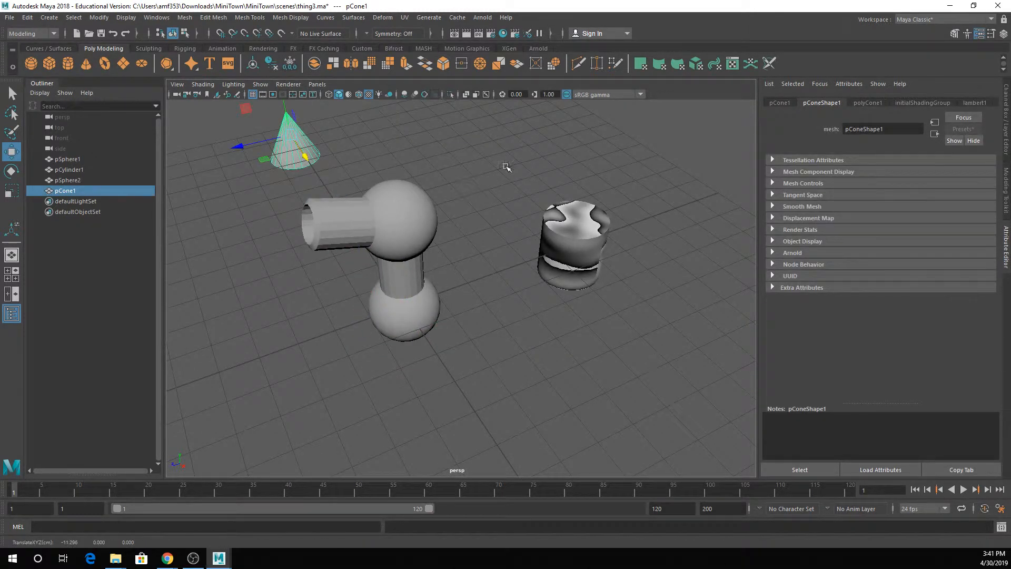
pyautogui.keyDown('alt'); pyautogui.moveTo(505, 167); pyautogui.dragTo(524, 332); pyautogui.keyUp('alt')
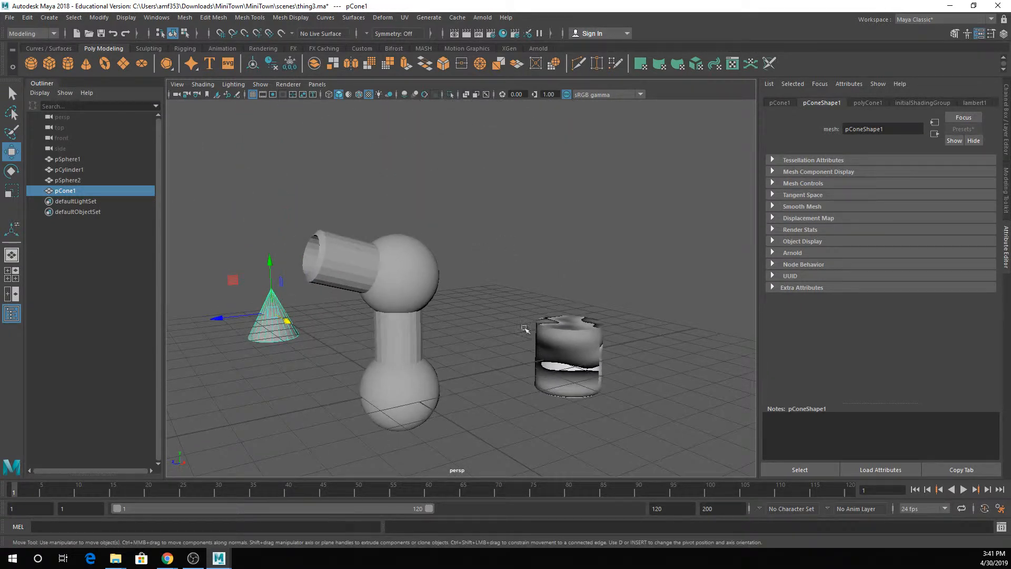
# Save the changes to thing3.ma and open scene3.ma
pyautogui.hotkey('ctrl', 's')
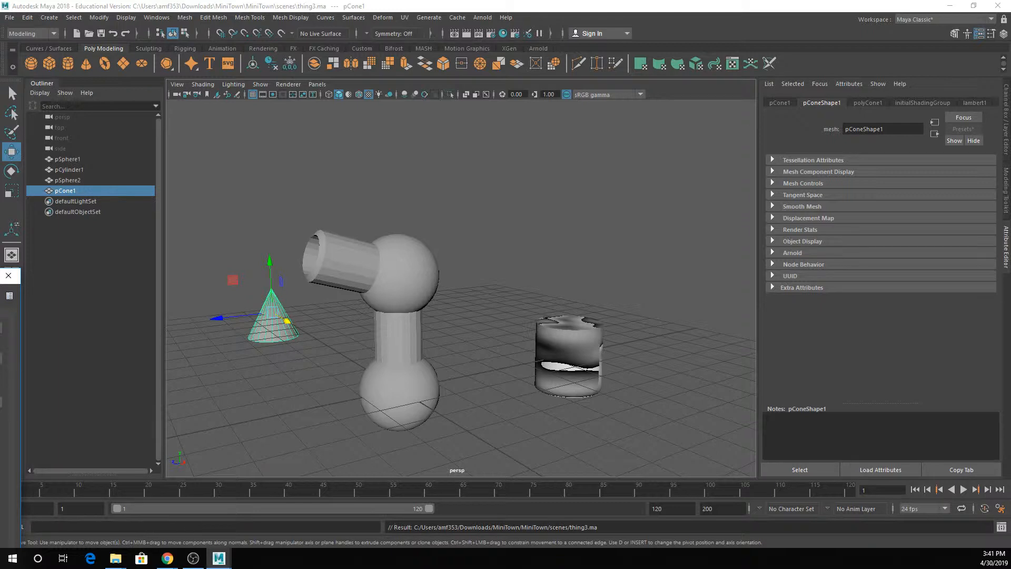
pyautogui.hotkey('ctrl', 'o')
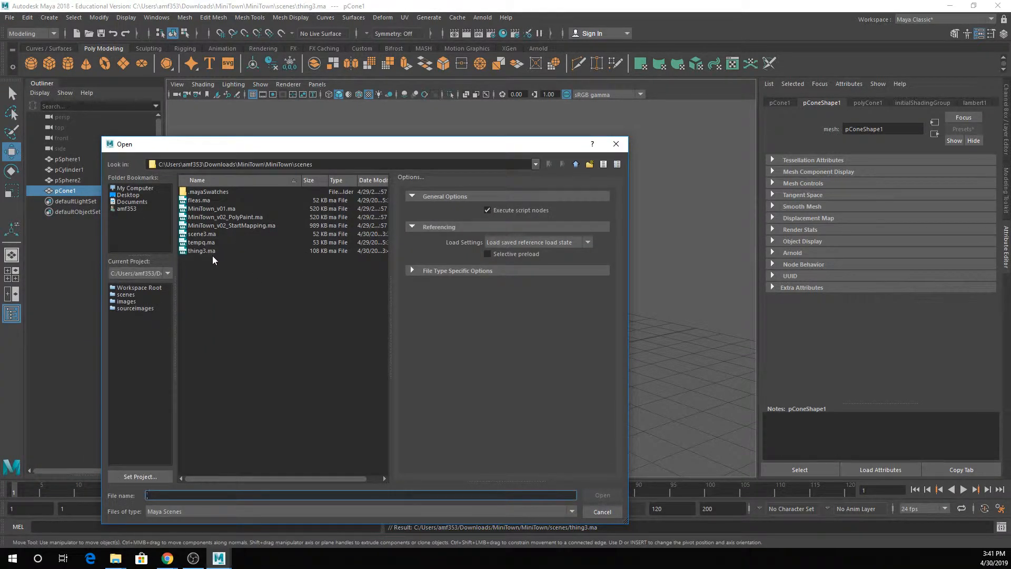
pyautogui.doubleClick(202, 234)
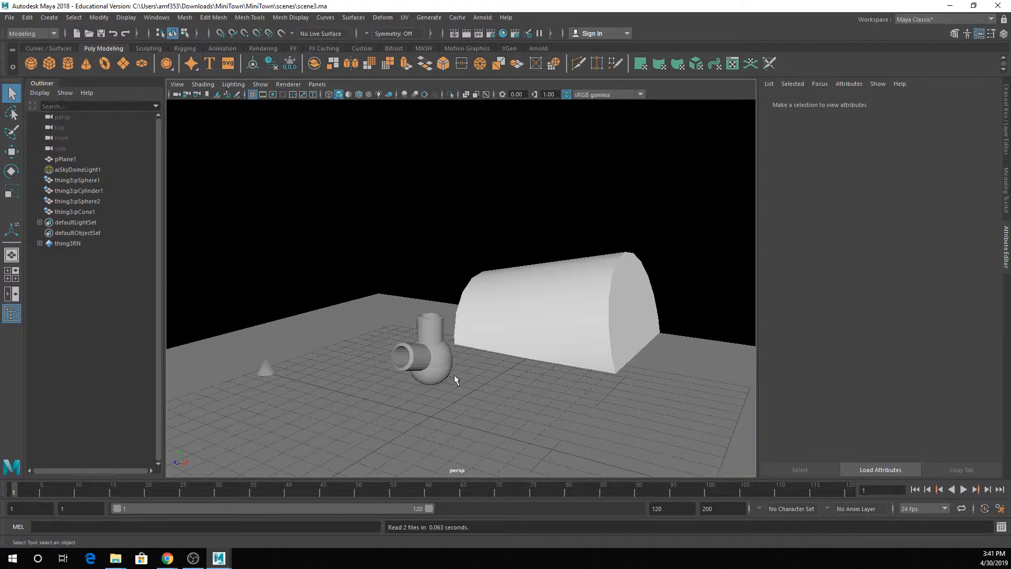
# Show texture maps in the viewport and inspect the referenced cylinder, sphere and cone for the changes made in the original file
pyautogui.keyDown('alt'); pyautogui.moveTo(446, 427); pyautogui.dragTo(416, 295); pyautogui.keyUp('alt')
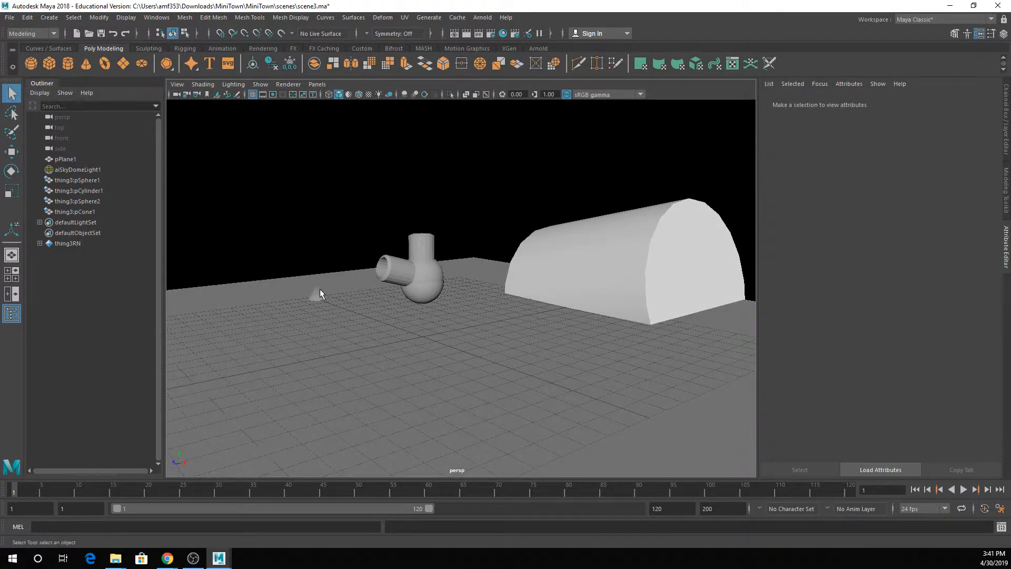
pyautogui.click(609, 268)
pyautogui.press('6')
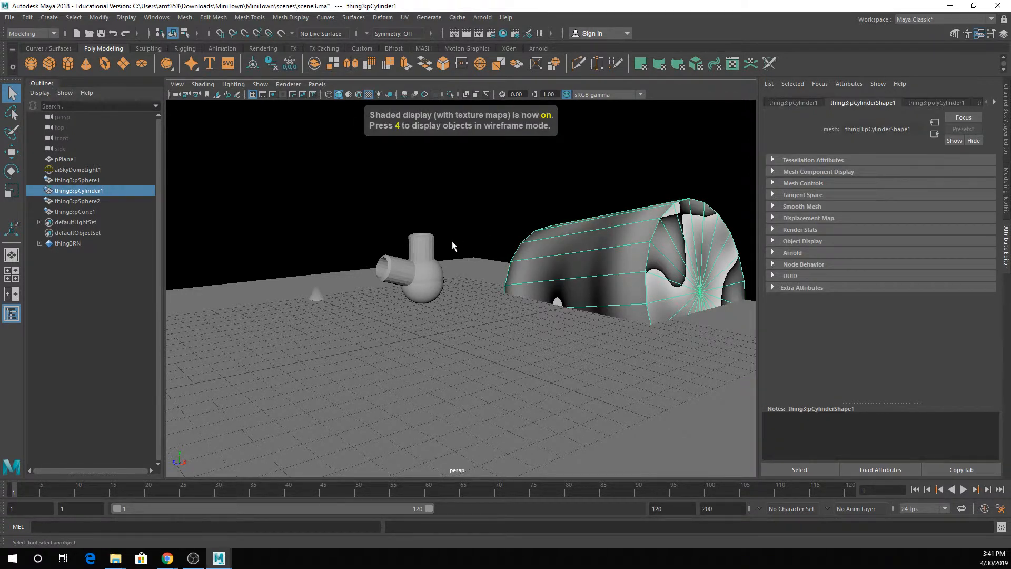
pyautogui.click(432, 292)
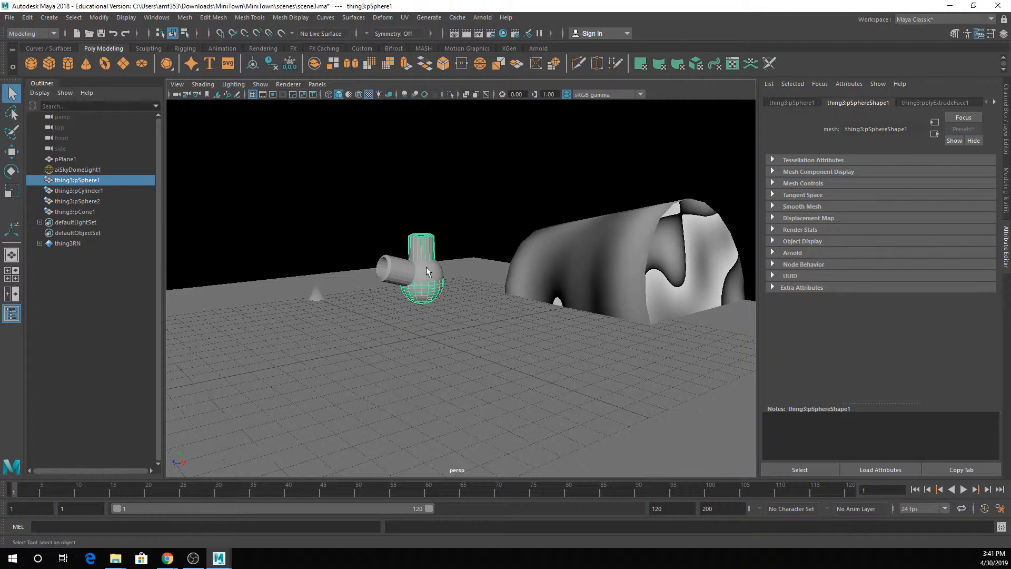
pyautogui.click(317, 295)
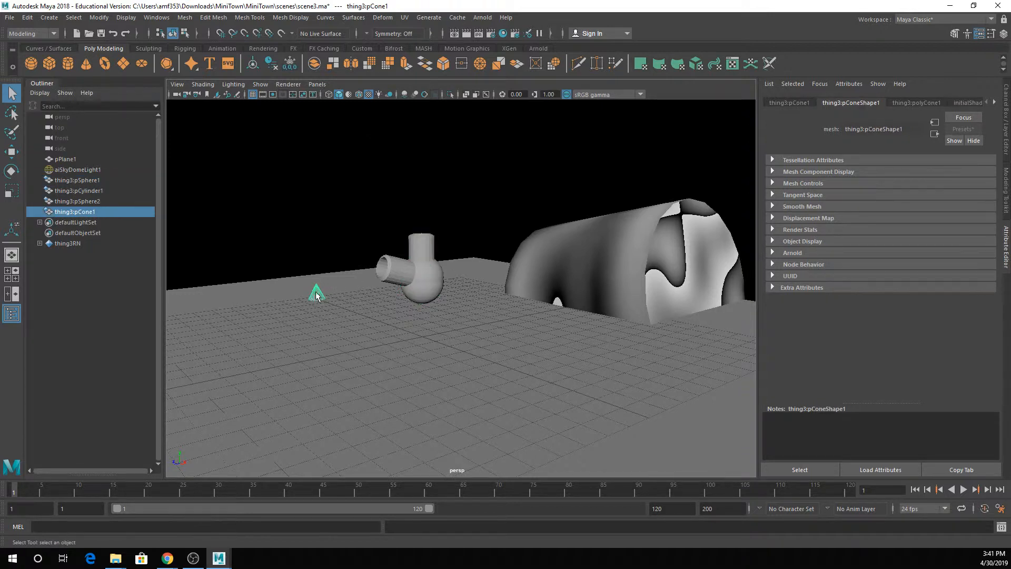
pyautogui.scroll(5, 332, 289)
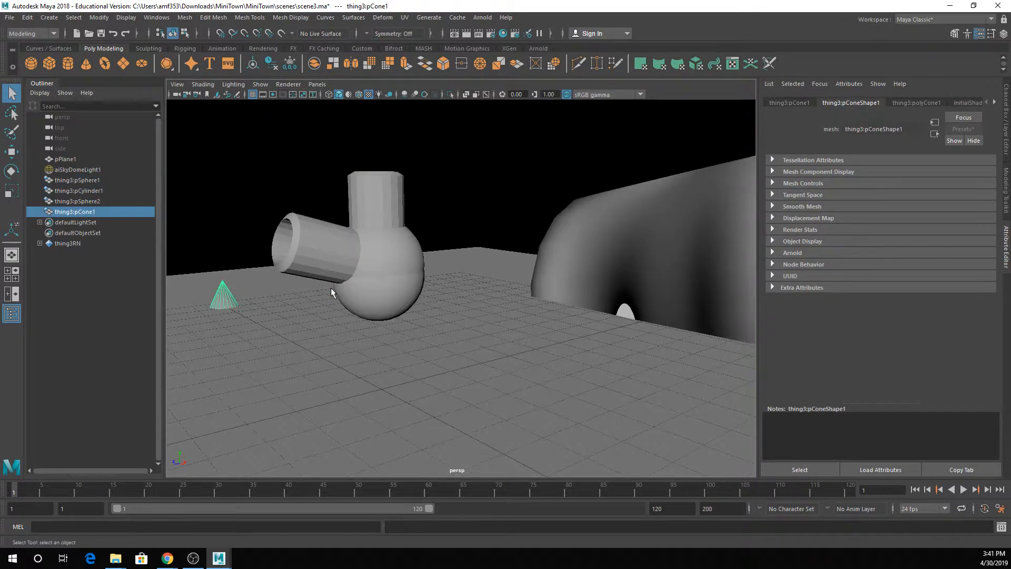
pyautogui.keyDown('alt'); pyautogui.moveTo(332, 289); pyautogui.dragTo(373, 313, button='middle'); pyautogui.keyUp('alt')
# Raise the referenced thing3:pSphere2 about 5.4 units along Y so it sits above the extruded neck of thing3:pSphere1
pyautogui.click(439, 258)
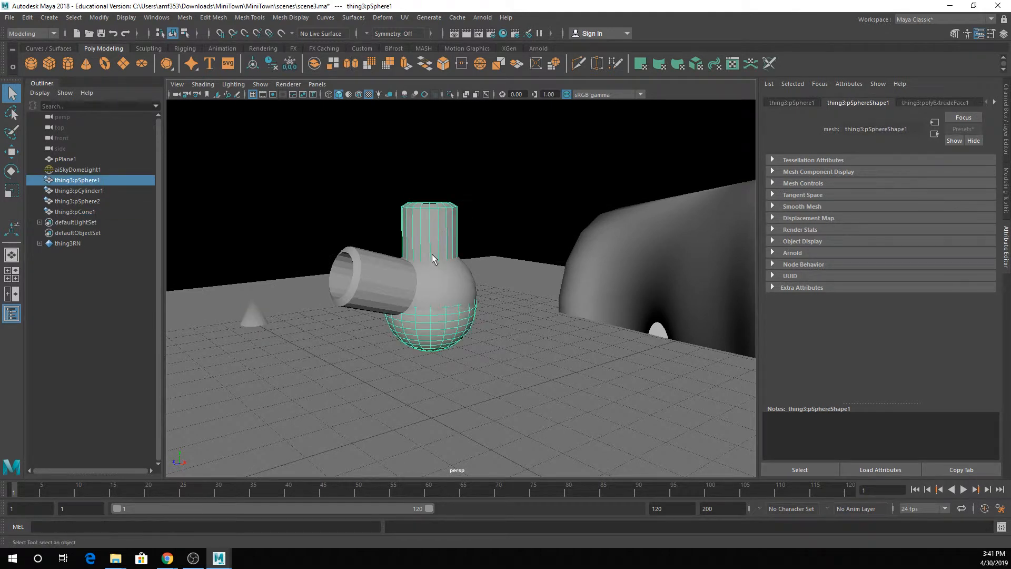
pyautogui.press('w')
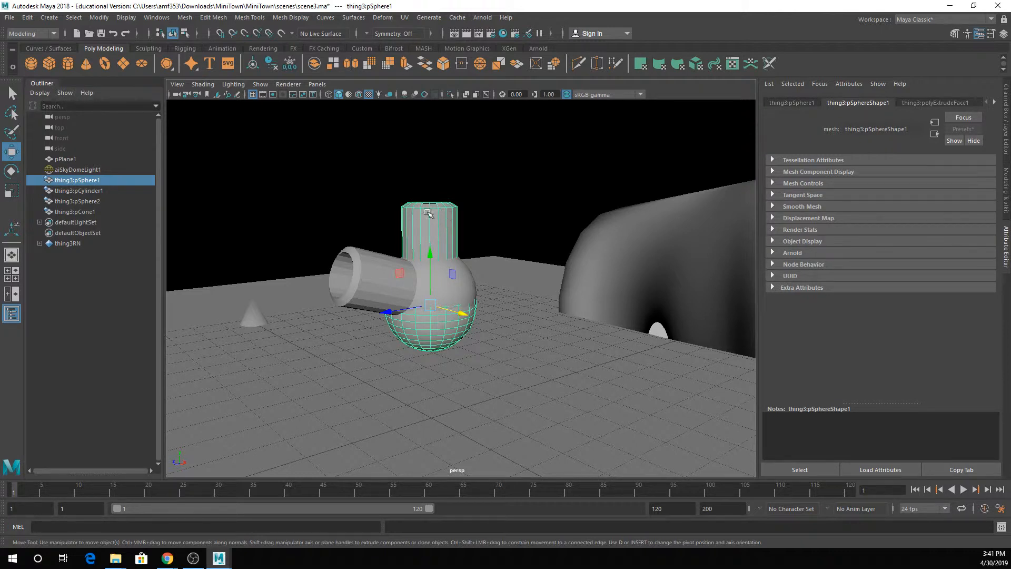
pyautogui.click(397, 266)
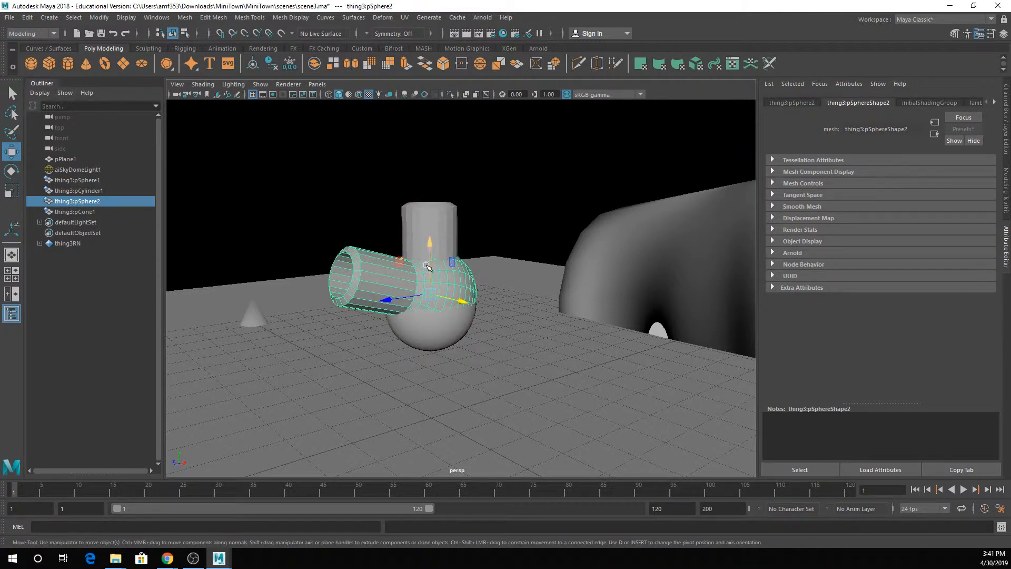
pyautogui.moveTo(397, 265); pyautogui.dragTo(400, 143)
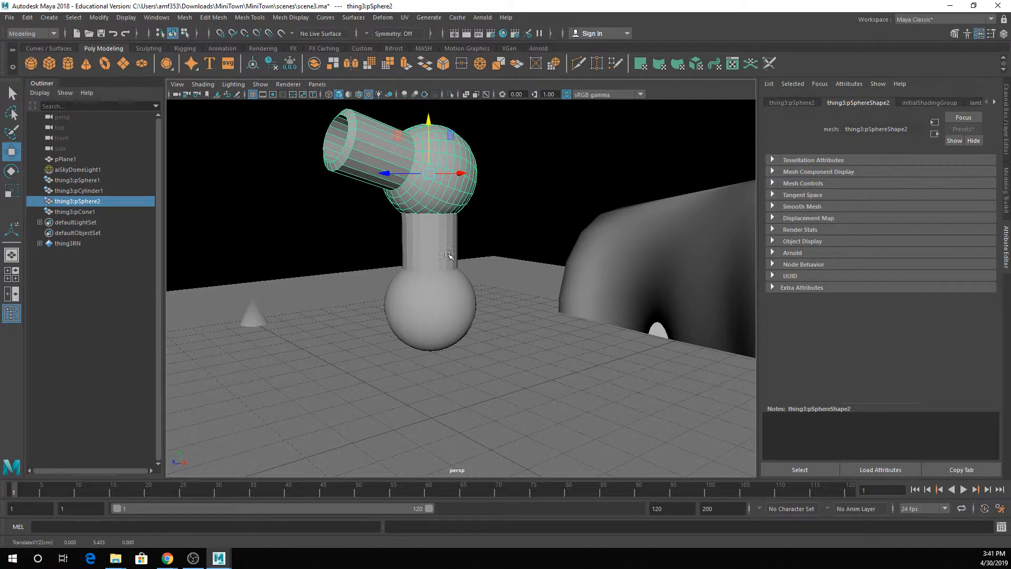
pyautogui.scroll(-2, 465, 288)
pyautogui.scroll(-5, 466, 290)
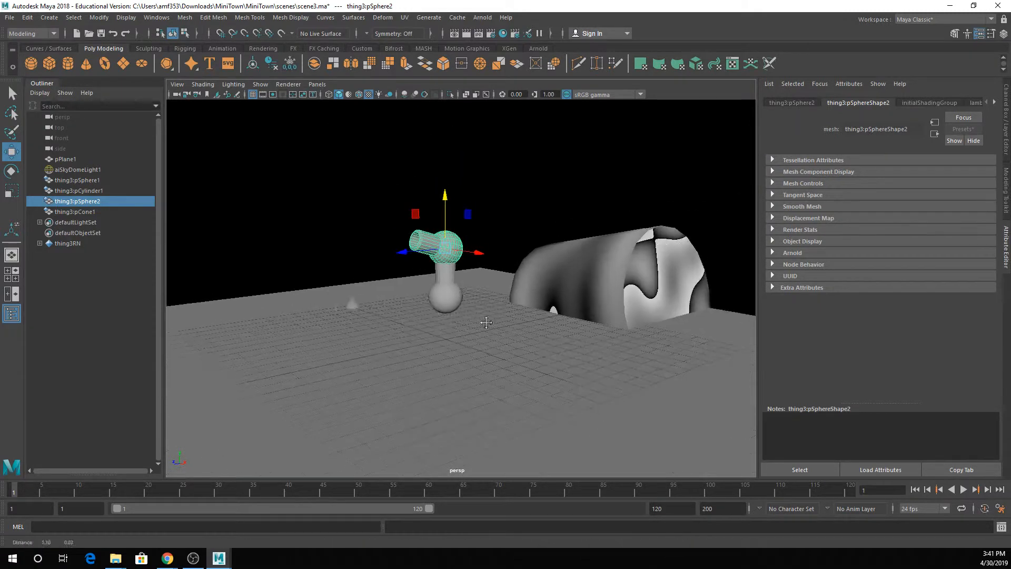
pyautogui.keyDown('alt'); pyautogui.moveTo(485, 321); pyautogui.dragTo(402, 339, button='middle'); pyautogui.keyUp('alt')
pyautogui.keyDown('alt'); pyautogui.moveTo(402, 339); pyautogui.dragTo(369, 368); pyautogui.keyUp('alt')
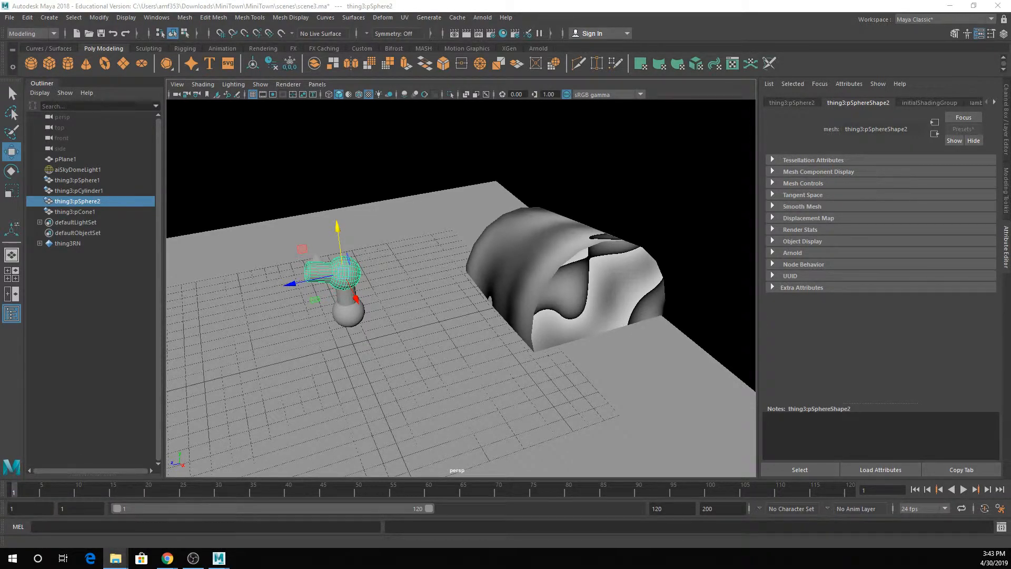
# Switch to File Explorer and browse to the default Maya project's scenes folder in Documents
pyautogui.moveTo(0, 181); pyautogui.dragTo(462, 162)
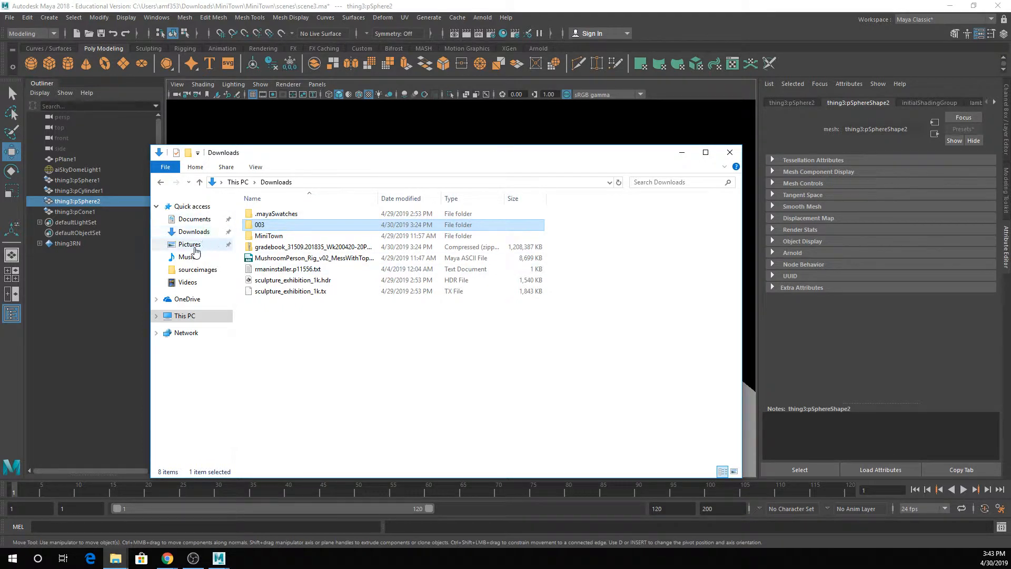
pyautogui.click(204, 232)
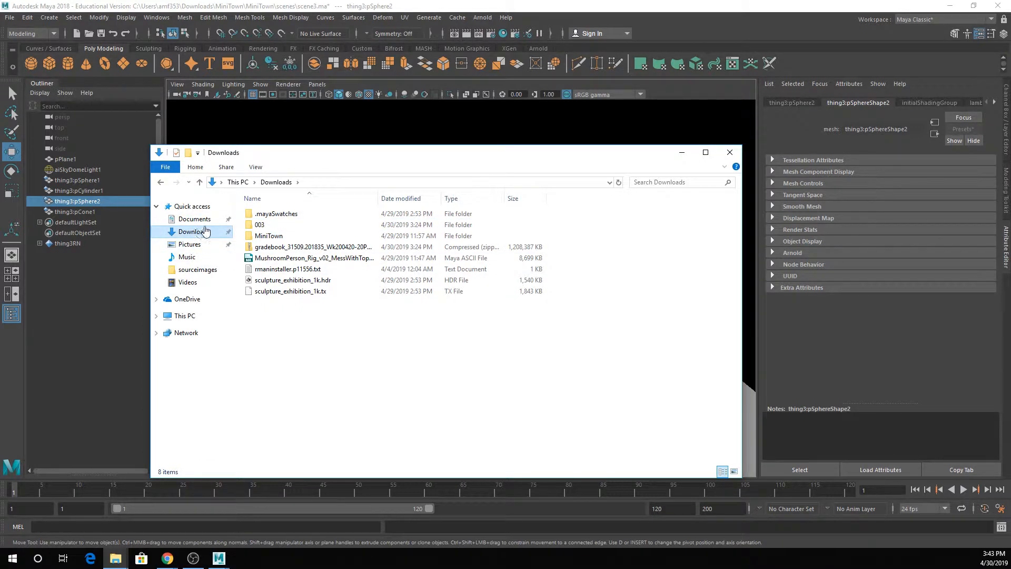
pyautogui.click(194, 219)
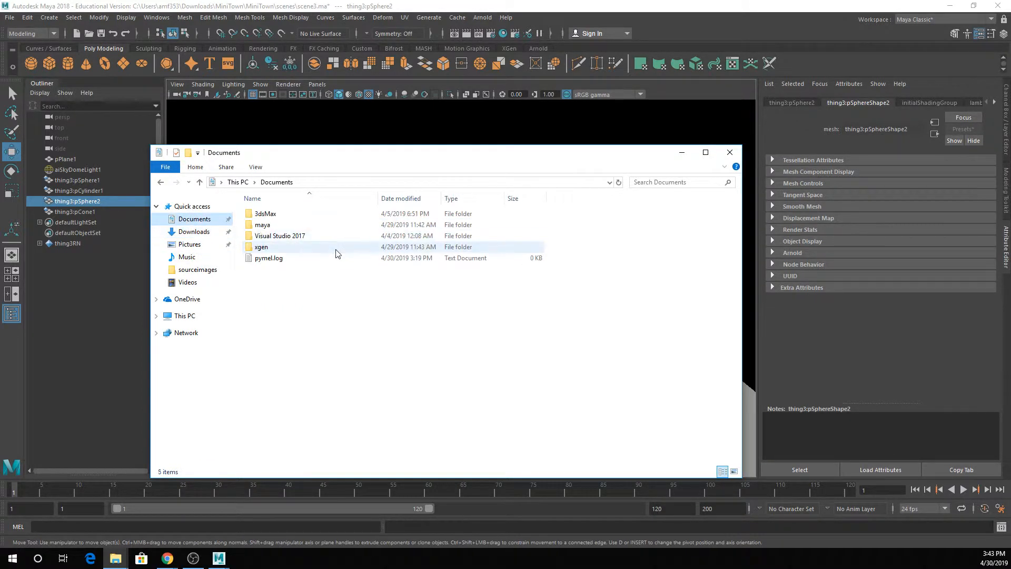
pyautogui.doubleClick(279, 228)
pyautogui.doubleClick(277, 225)
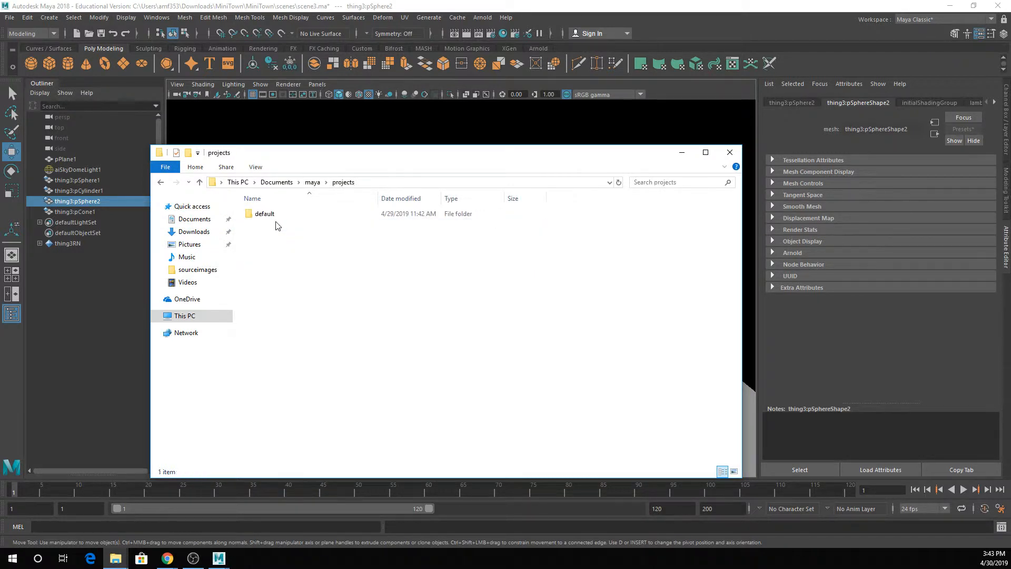
pyautogui.doubleClick(277, 215)
pyautogui.doubleClick(278, 314)
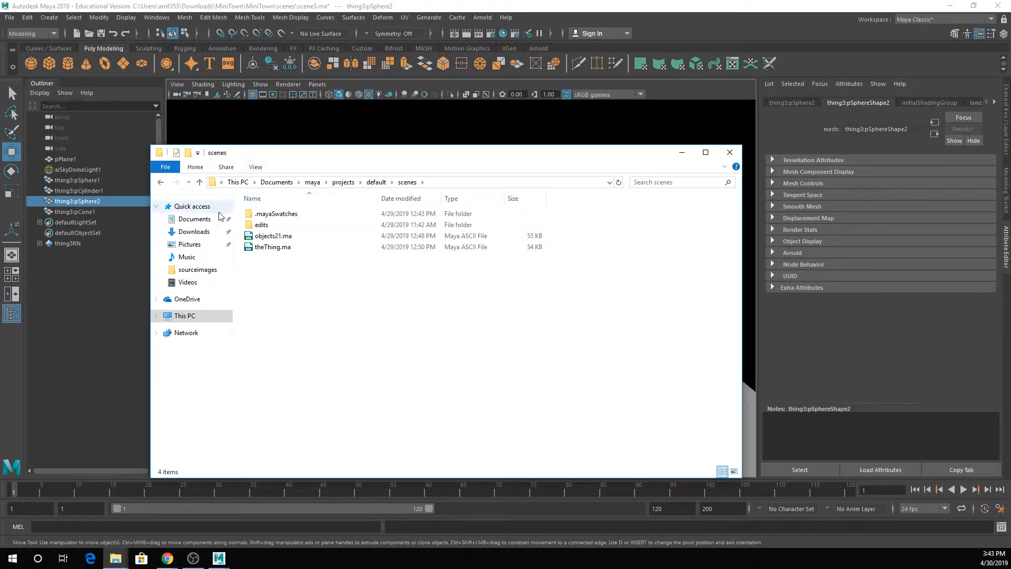
# Open the MiniTown project's scenes folder inside Downloads in File Explorer
pyautogui.click(189, 232)
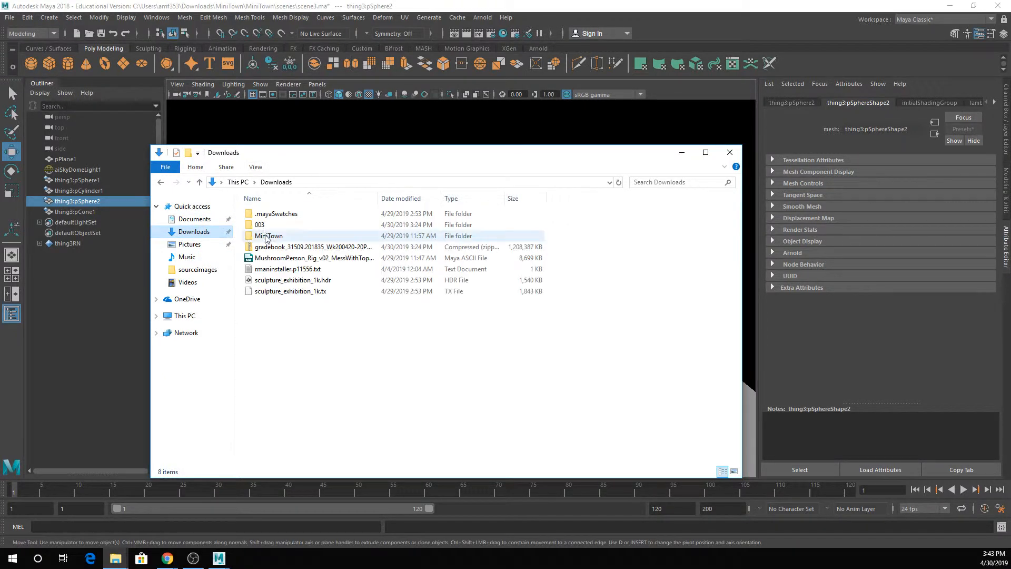
pyautogui.doubleClick(270, 236)
pyautogui.doubleClick(270, 213)
pyautogui.doubleClick(280, 225)
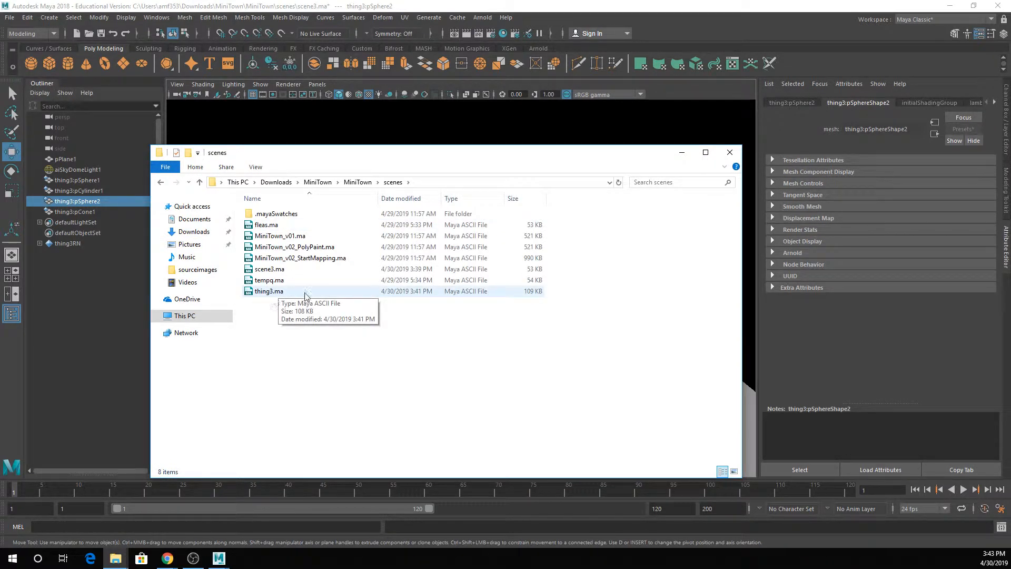
pyautogui.rightClick(276, 294)
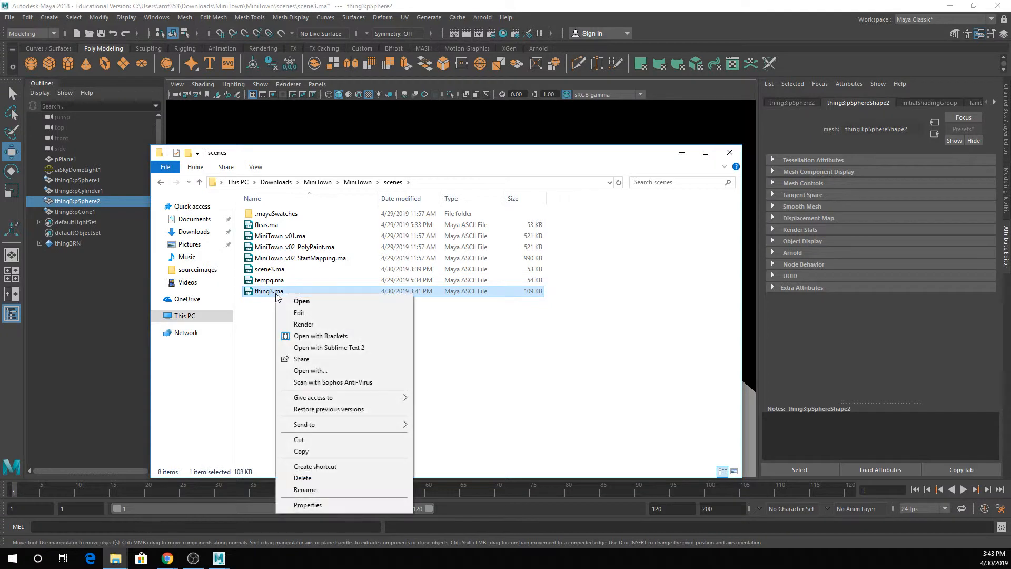
pyautogui.click(307, 489)
pyautogui.press('Right')
pyautogui.write('5')
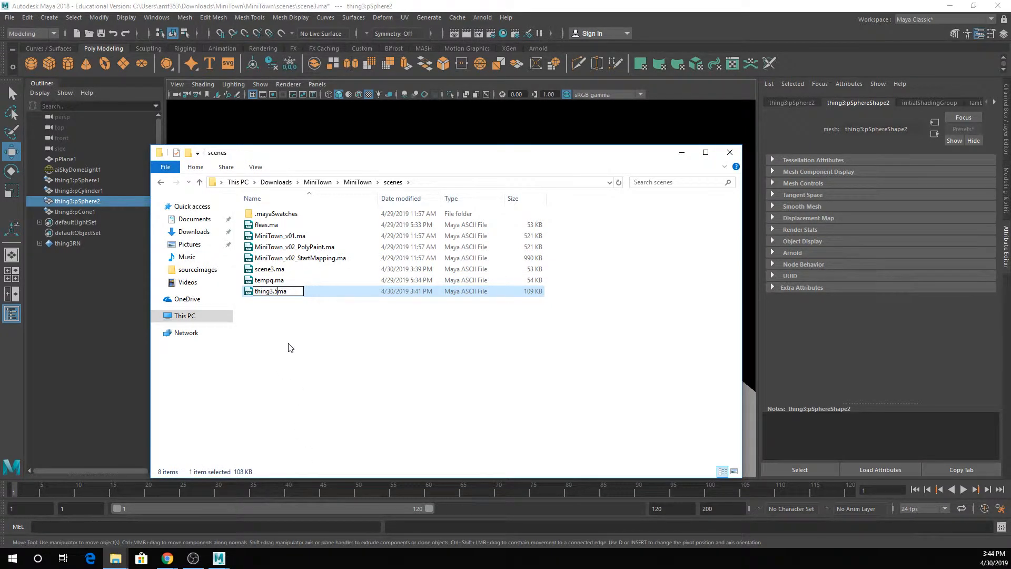
pyautogui.press('Return')
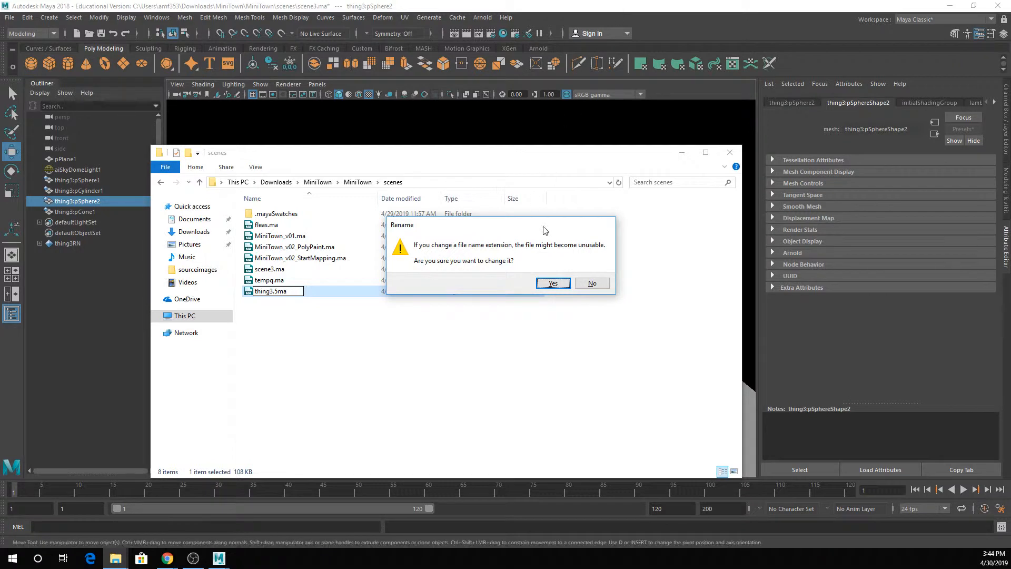
pyautogui.click(592, 283)
# Rename the file thing3.ma as thing35.ma
pyautogui.rightClick(280, 293)
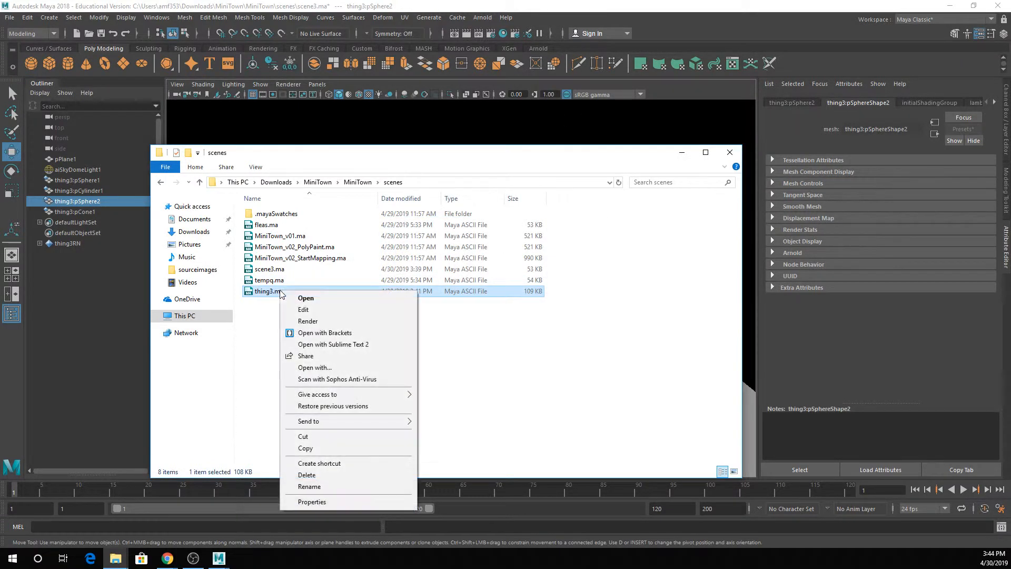
pyautogui.click(307, 488)
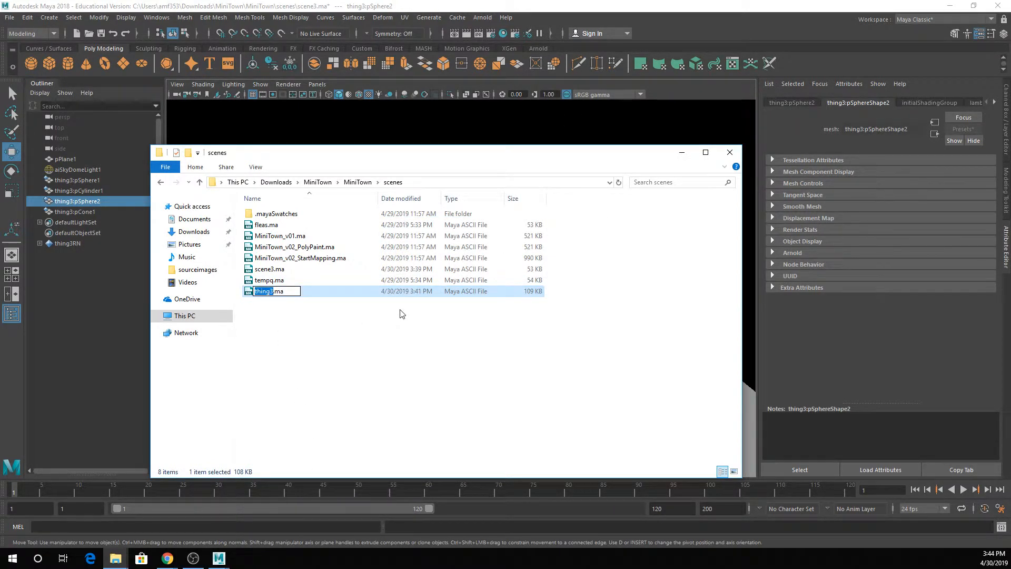
pyautogui.press('Right')
pyautogui.write('5')
pyautogui.press('Return')
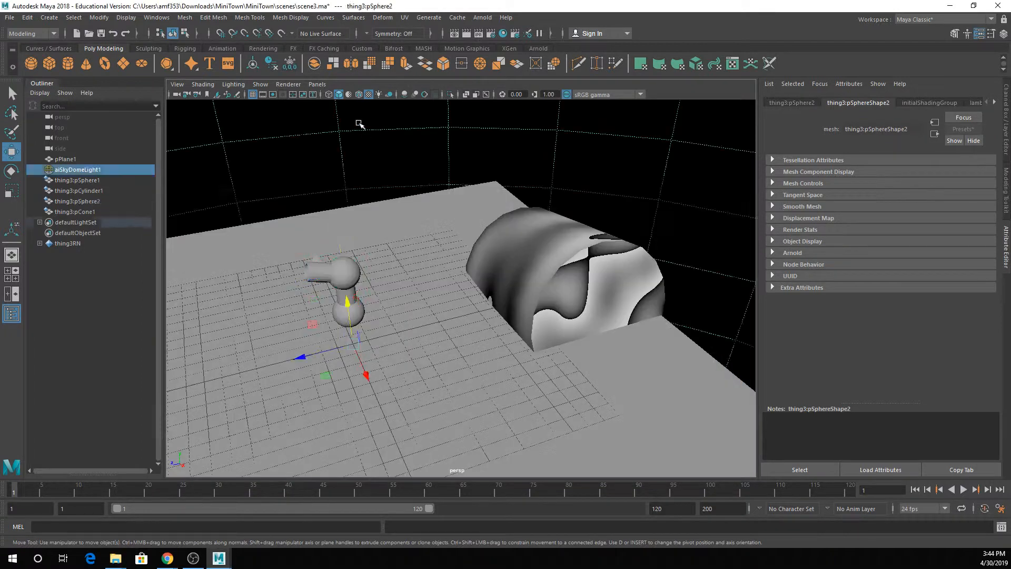
# Return to Maya and reopen scene3.ma, ignoring the missing thing3.ma reference
pyautogui.click(394, 121)
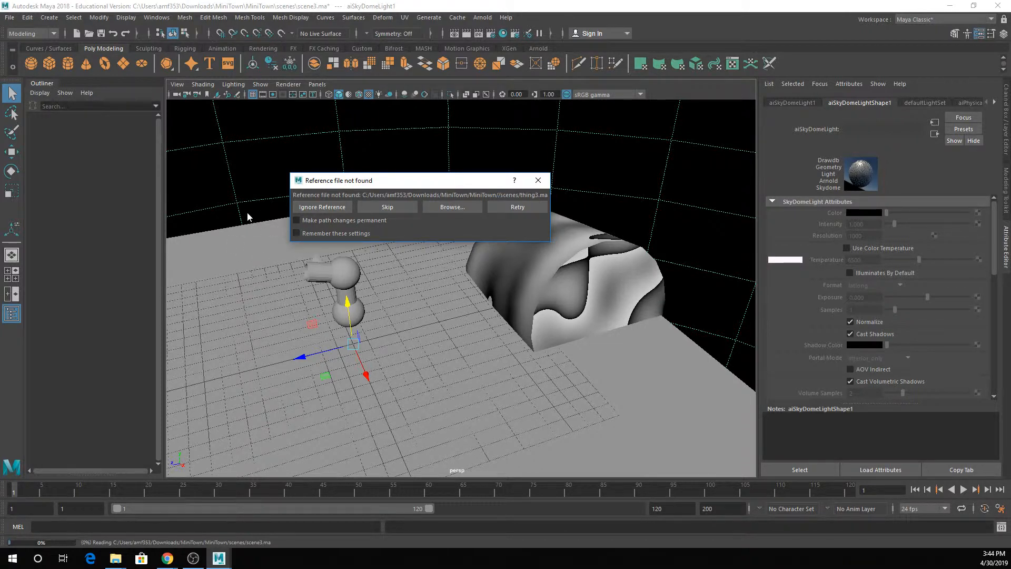
pyautogui.click(298, 209)
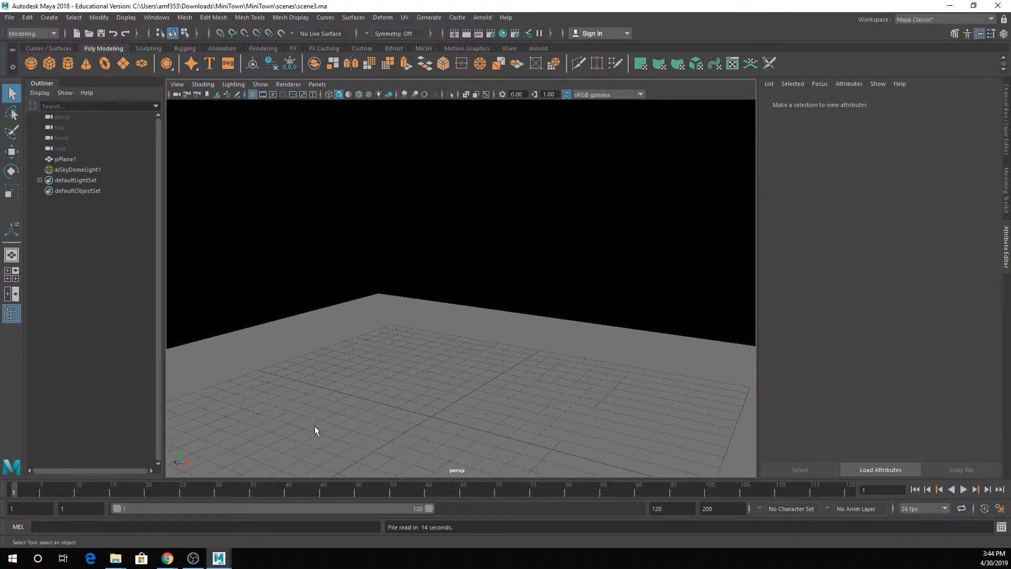
# Reopen scene3.ma and relink its missing thing3.ma reference to the renamed file thing35.ma
pyautogui.hotkey('ctrl', 'o')
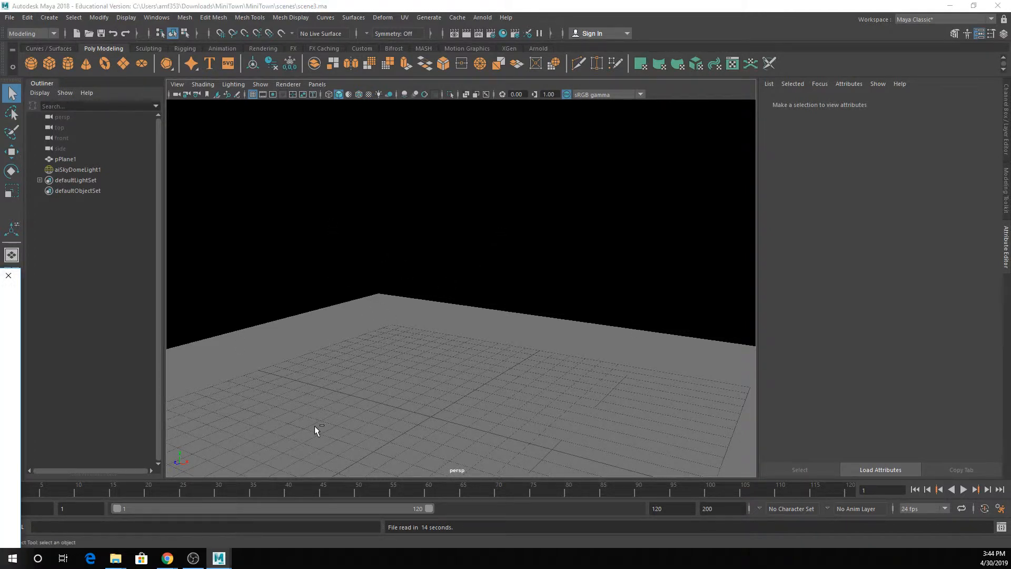
pyautogui.press('Return')
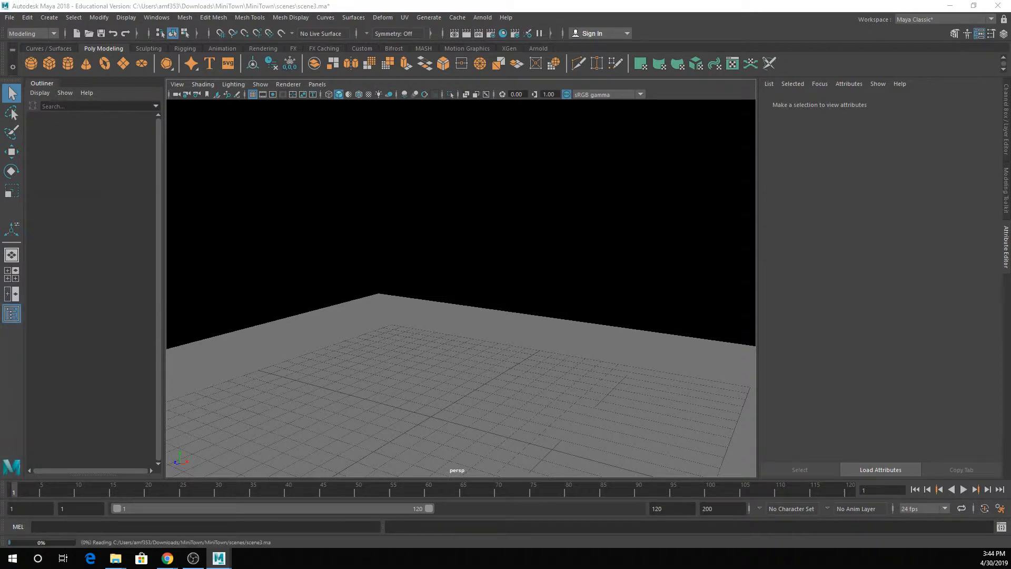
pyautogui.moveTo(81, 241); pyautogui.dragTo(500, 210)
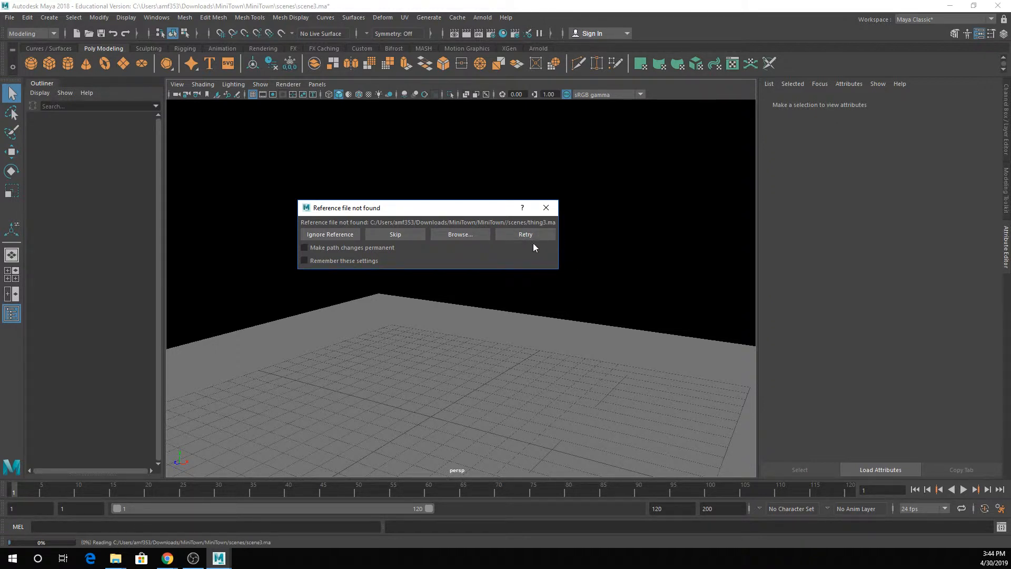
pyautogui.click(462, 232)
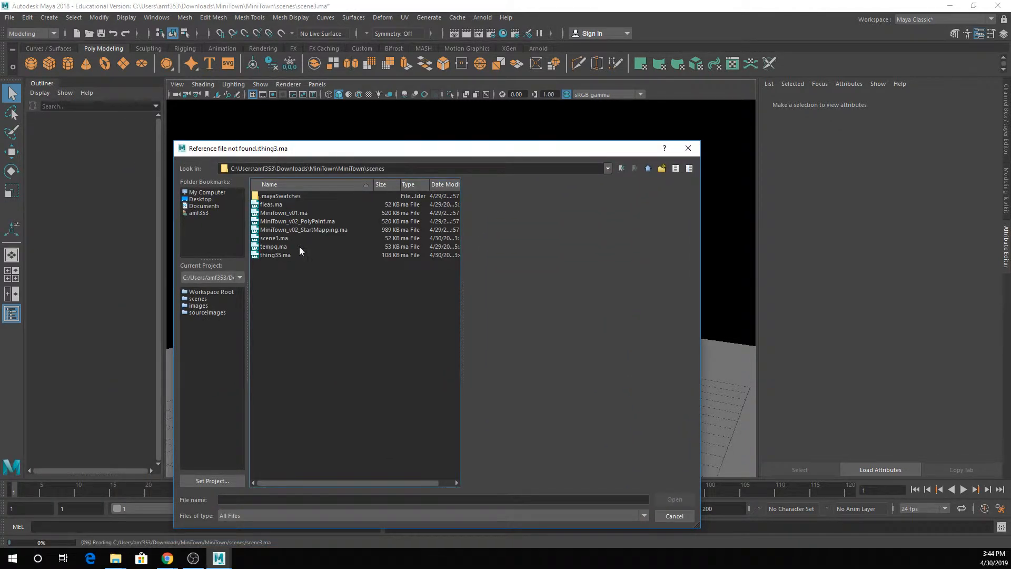
pyautogui.doubleClick(277, 256)
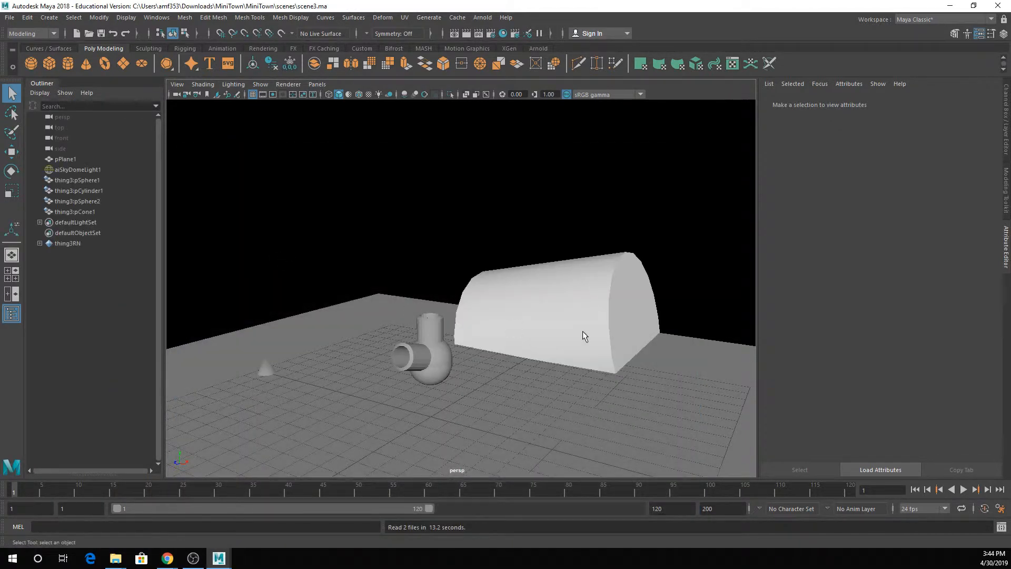